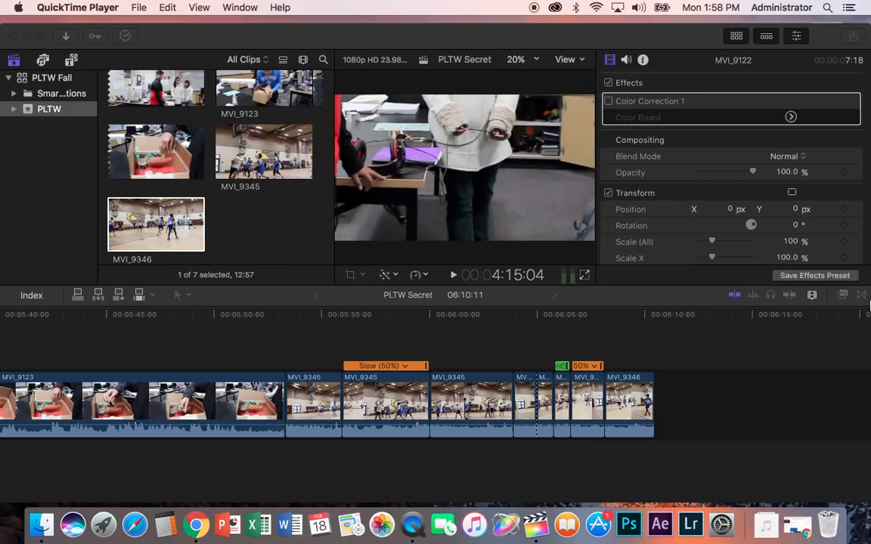
click(364, 277)
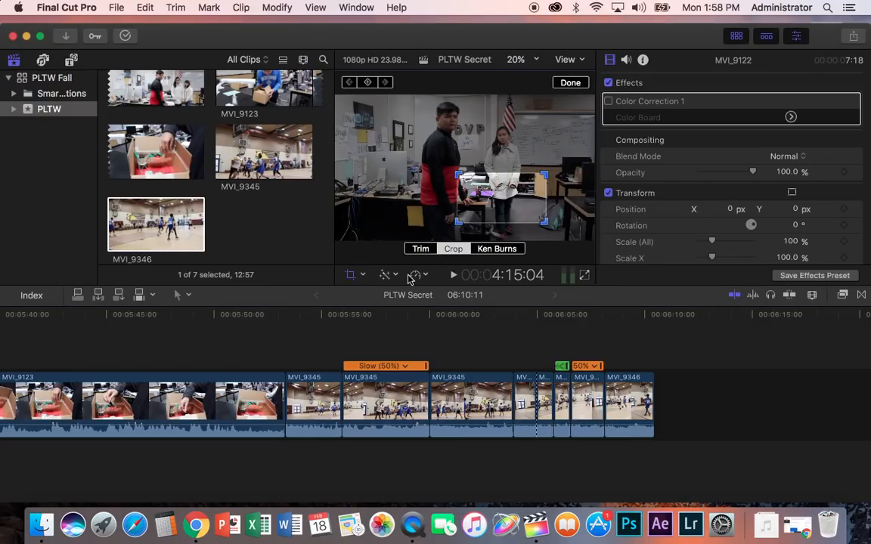
click(364, 276)
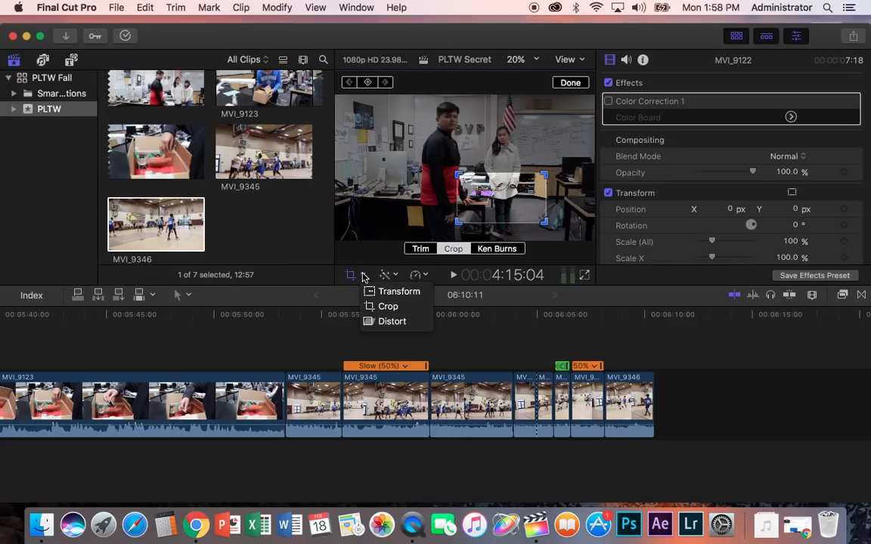
click(363, 277)
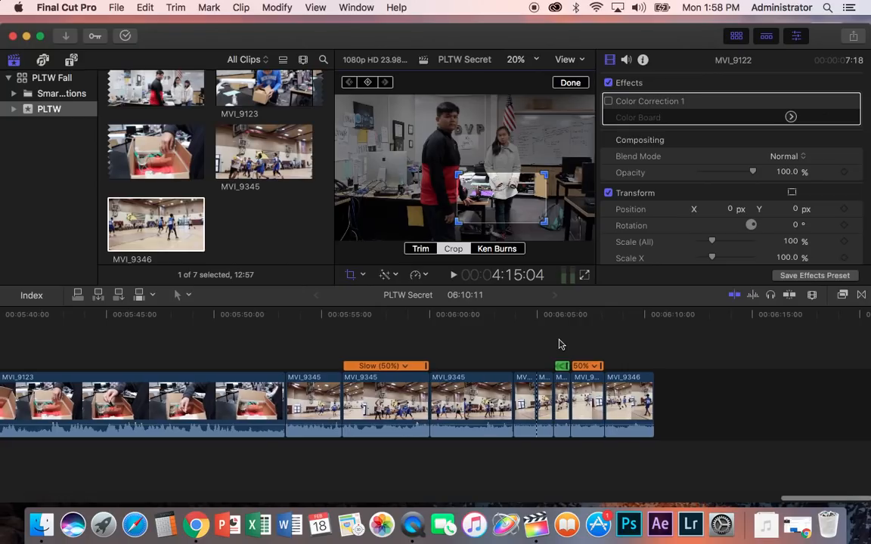
click(364, 277)
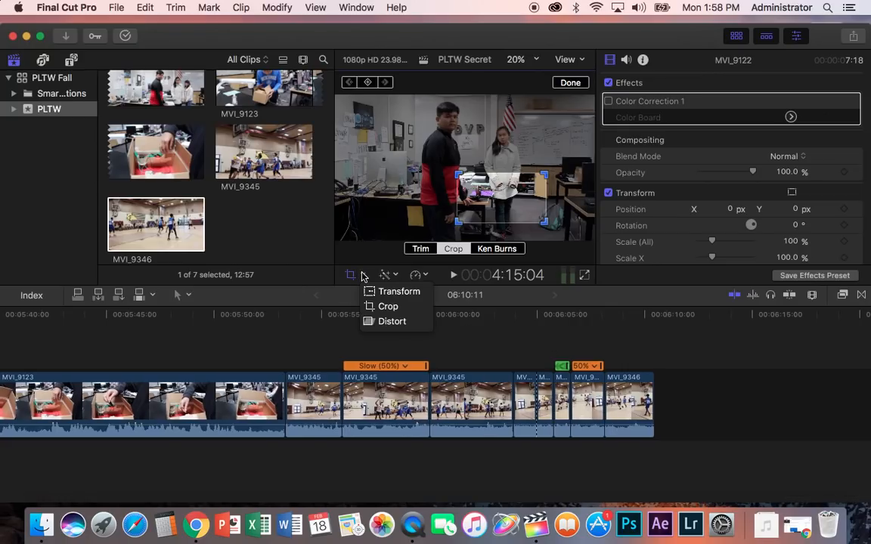
click(285, 344)
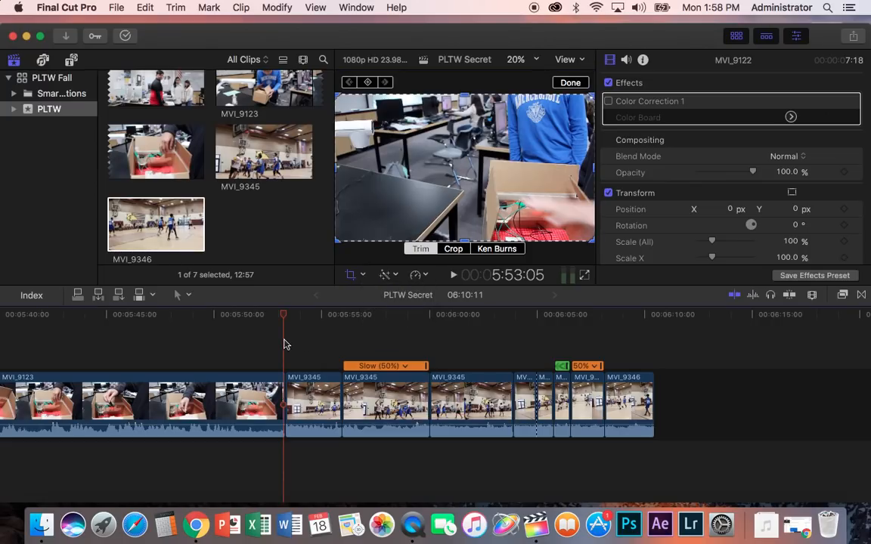
click(294, 321)
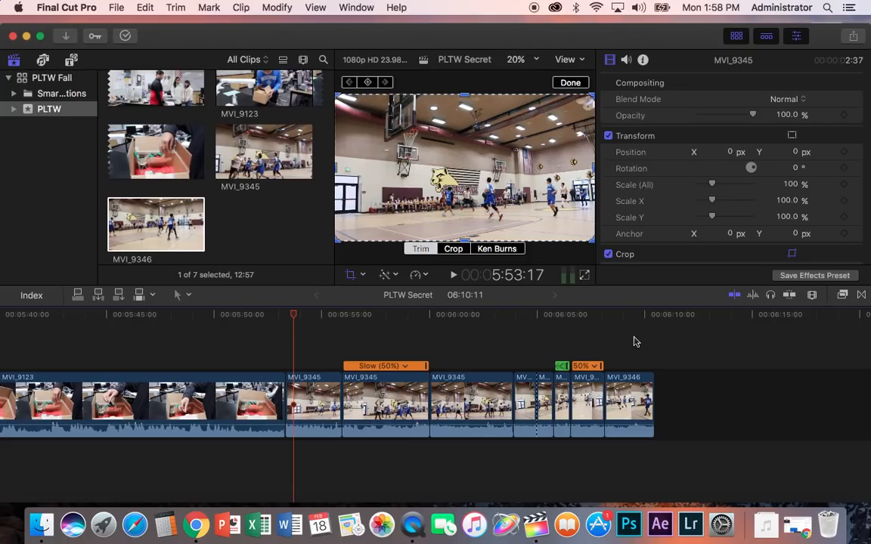
click(364, 276)
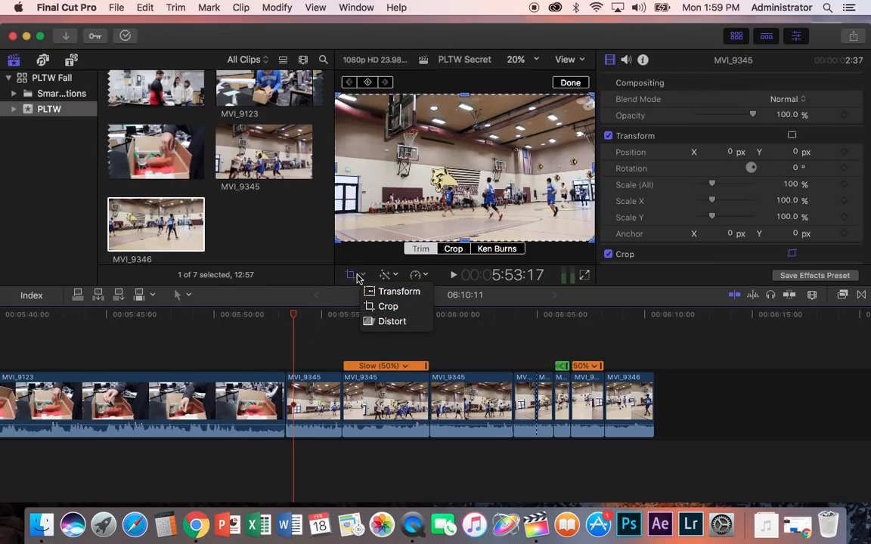
click(349, 276)
click(351, 277)
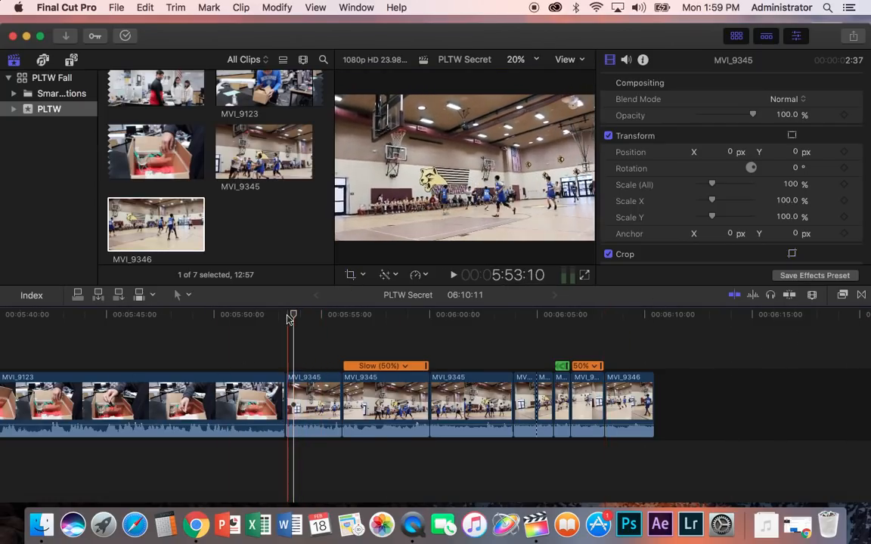
- Place the playhead at the end of the last MVI_9123 clip and search the sound effects for "long"
click(284, 351)
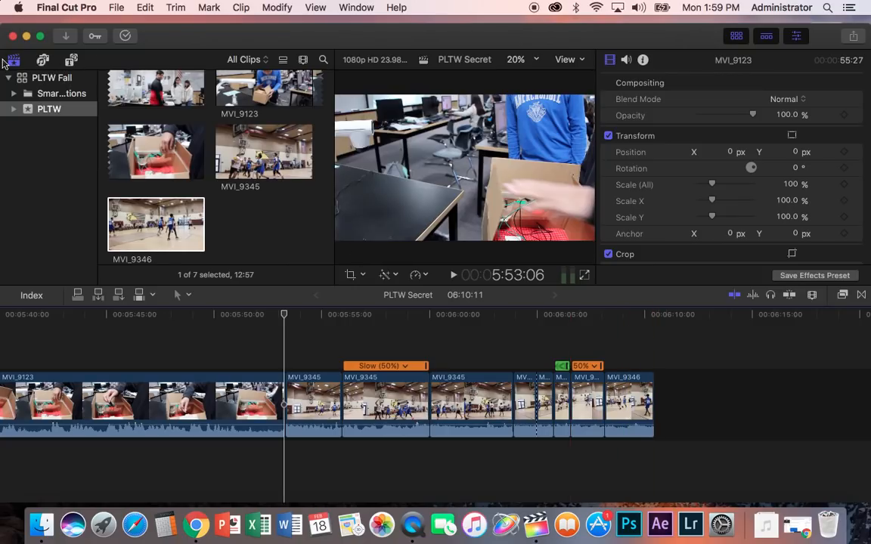
click(43, 62)
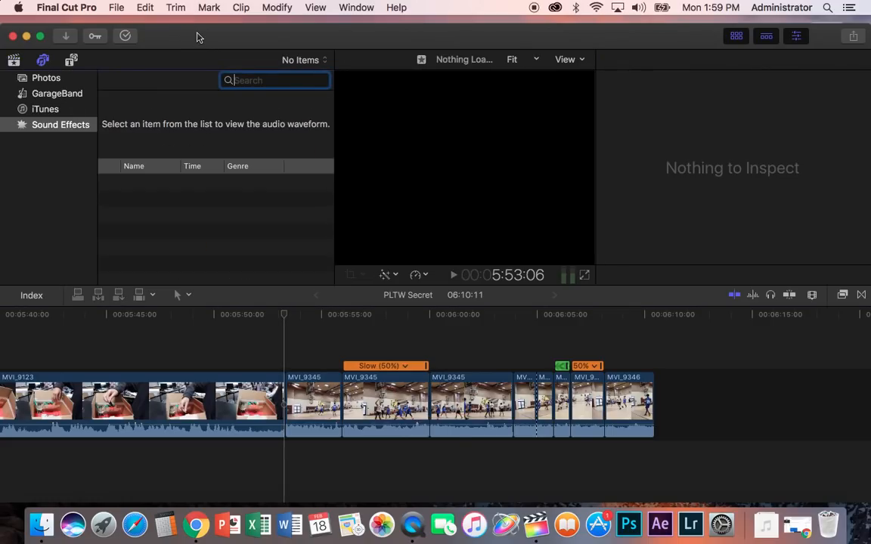
text(long)
key(Return)
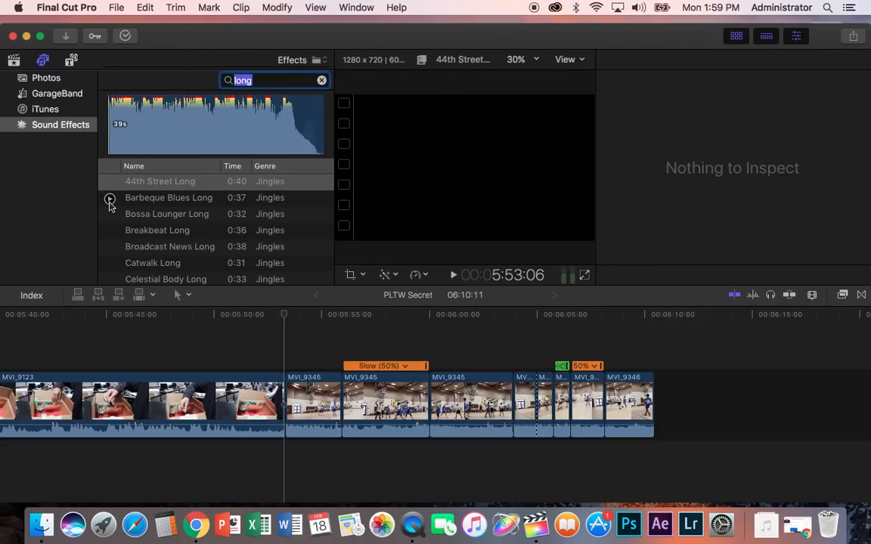
- Preview Barbeque Blues Long and Breakbeat Long, and add Breakbeat Long beneath the first MVI_9345 clip in the timeline
click(110, 201)
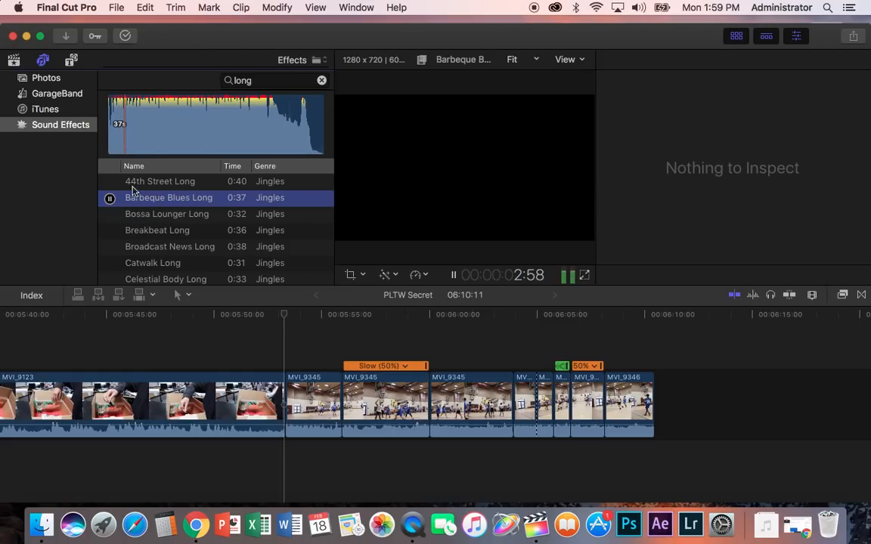
click(109, 198)
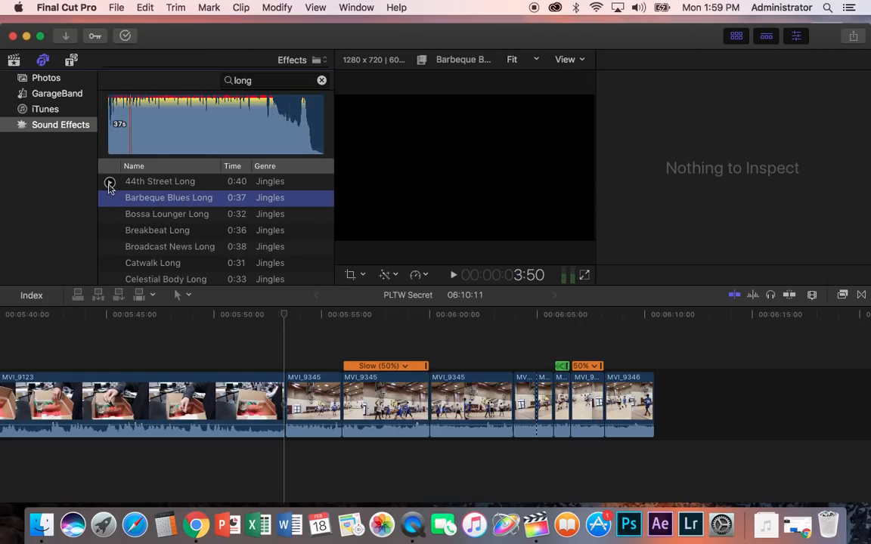
click(110, 231)
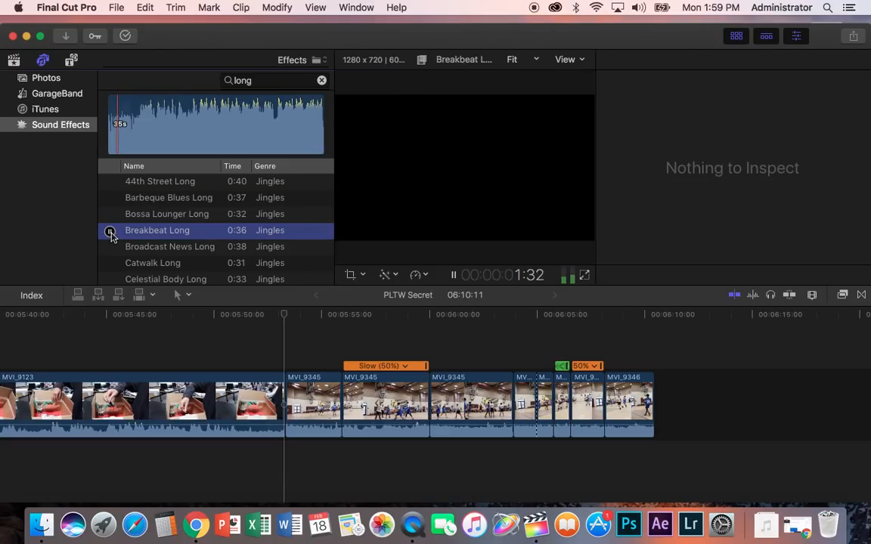
click(110, 232)
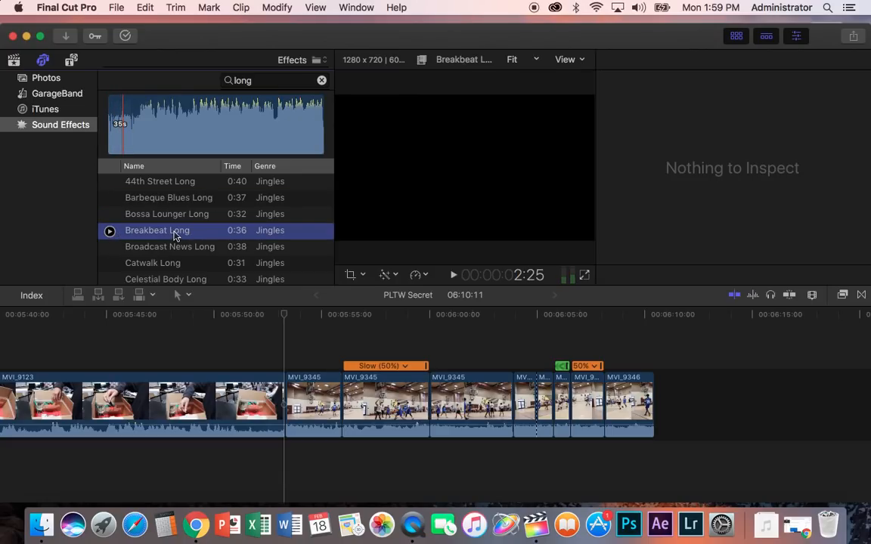
drag(173, 236, 288, 458)
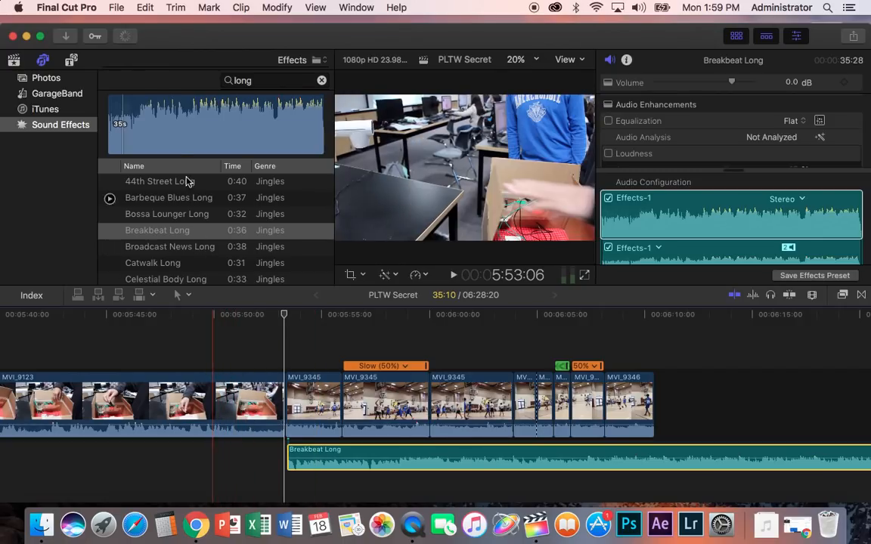
- Return to the PLTW event's media and duplicate the PLTW Secret project
click(106, 138)
click(15, 60)
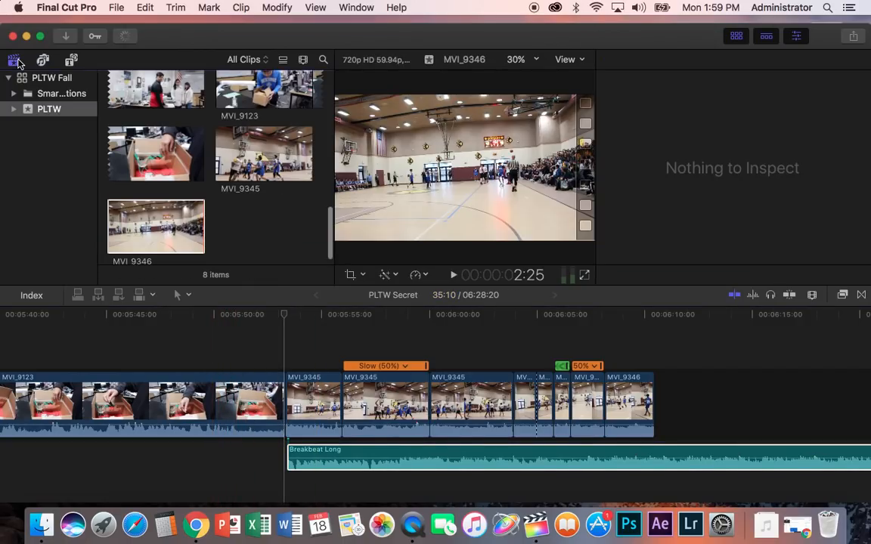
scroll(281, 189, up, 5)
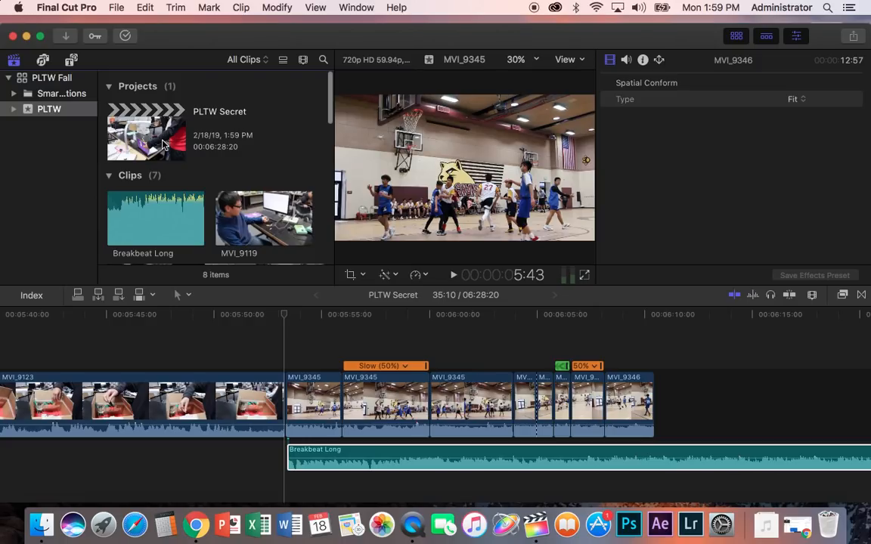
scroll(162, 145, down, 5)
scroll(162, 144, up, 8)
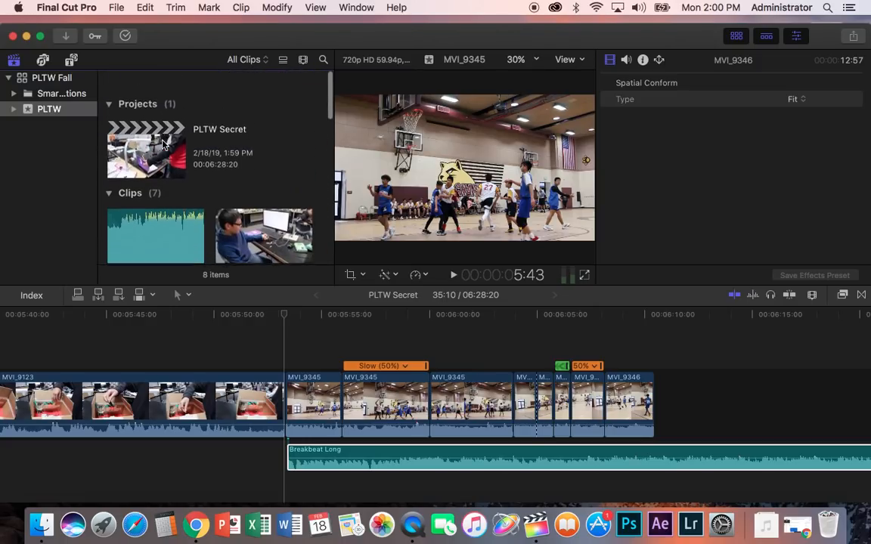
right_click(162, 145)
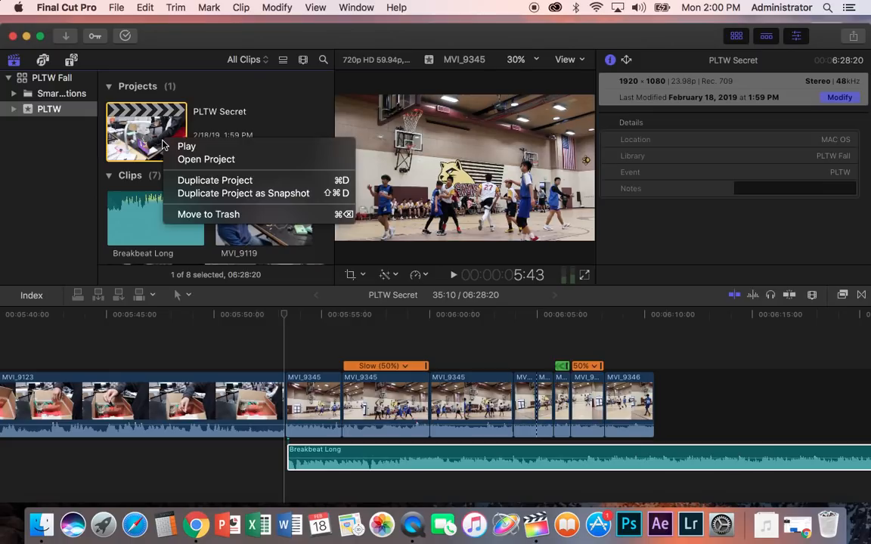
click(231, 183)
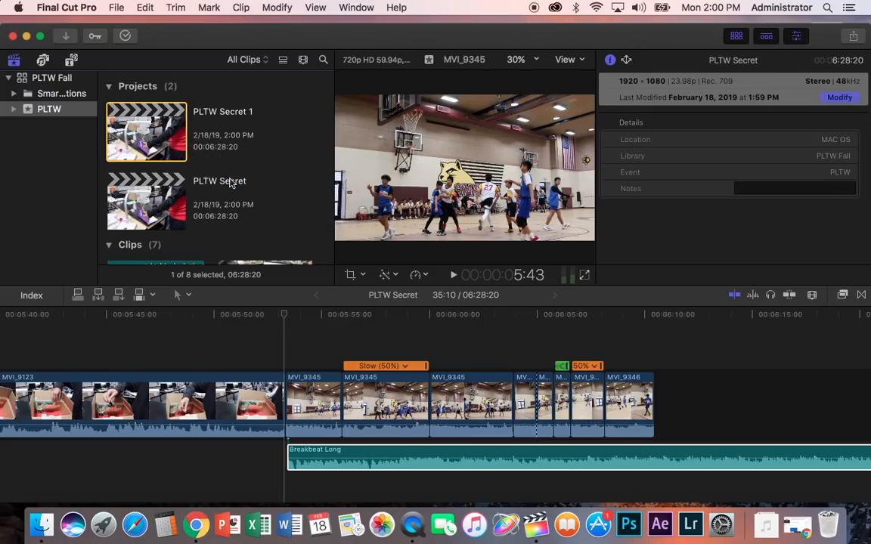
- Rename the duplicated project as Basketball 2019
click(697, 451)
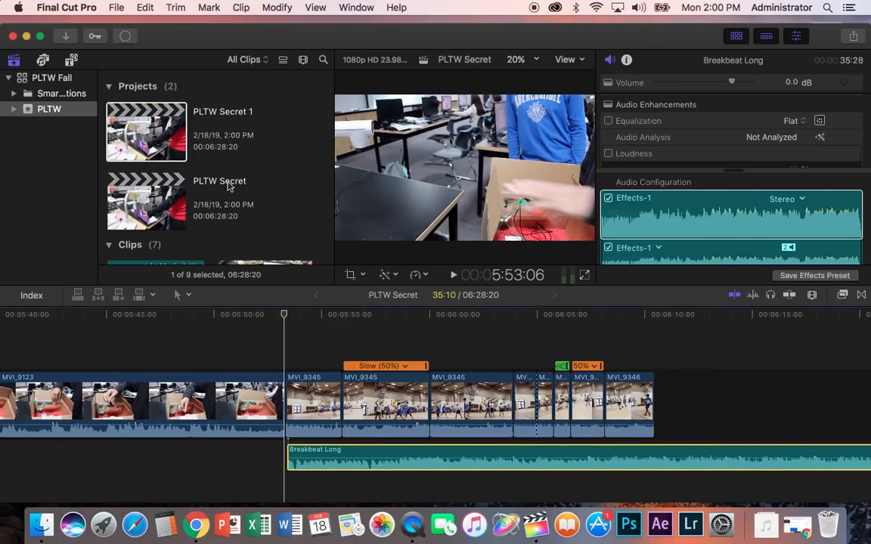
click(250, 112)
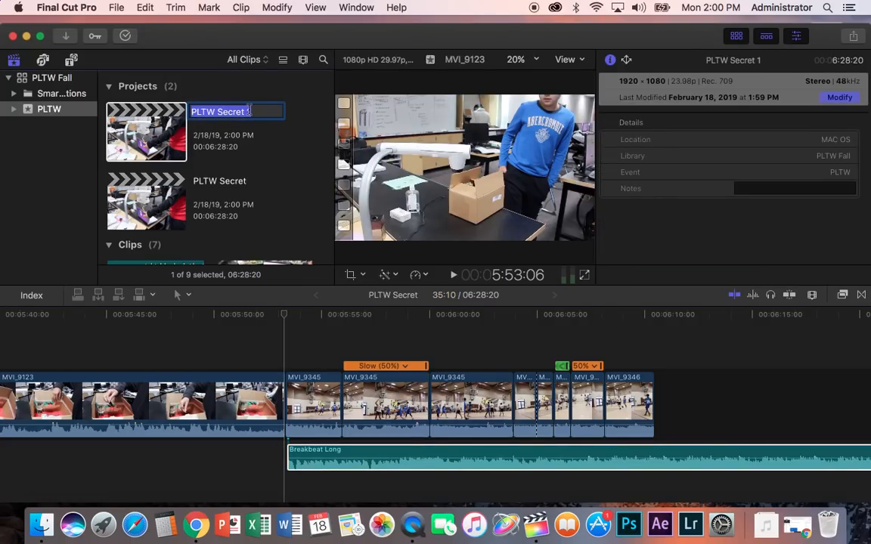
text(Basketball)
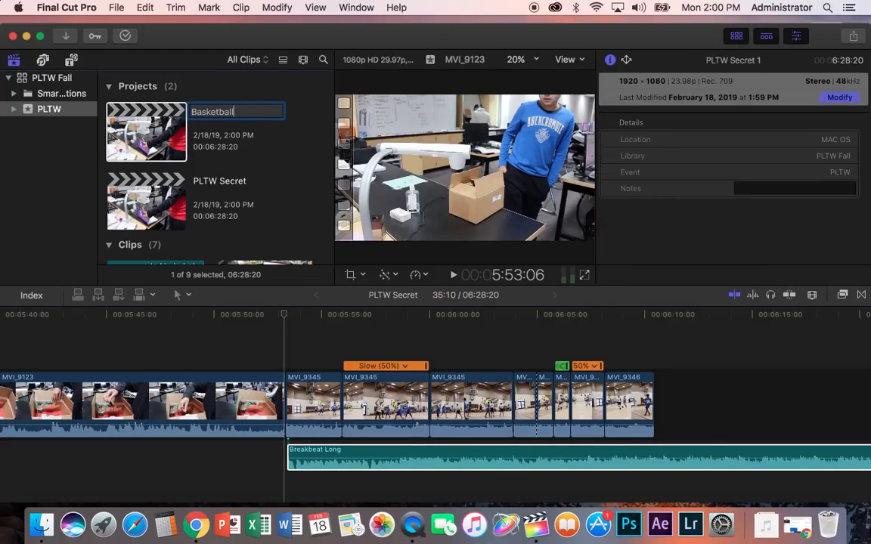
key(Return)
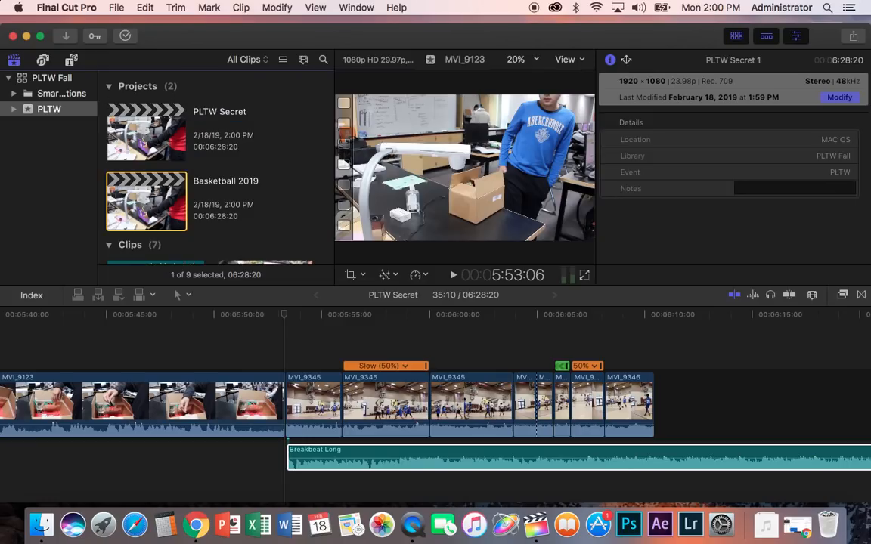
- Delete all classroom clips from MVI_9119 through MVI_9123, between the Lines intro and the first basketball clip
click(237, 408)
scroll(237, 408, left, 15)
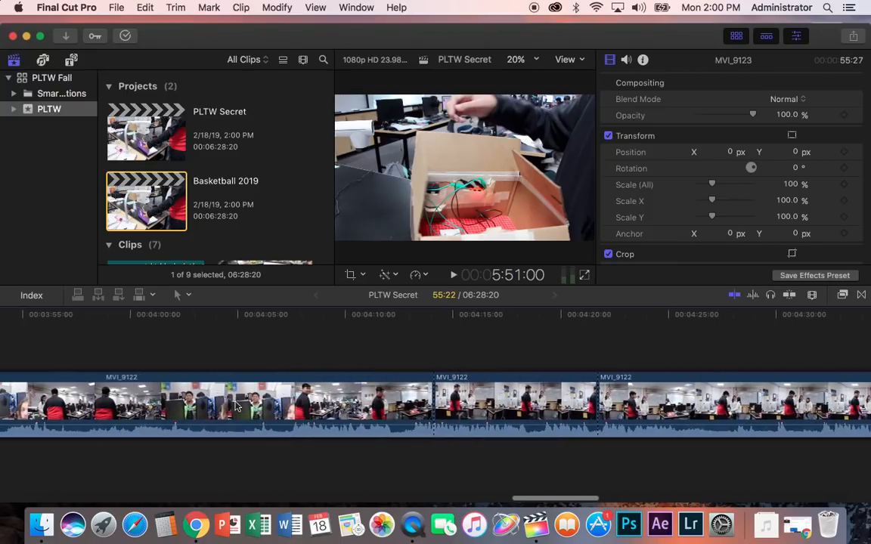
scroll(237, 408, left, 15)
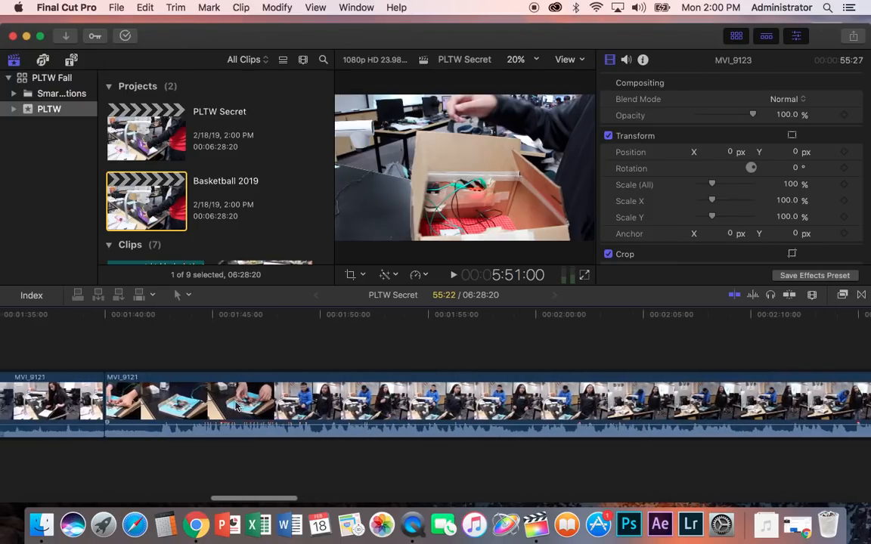
scroll(236, 408, left, 10)
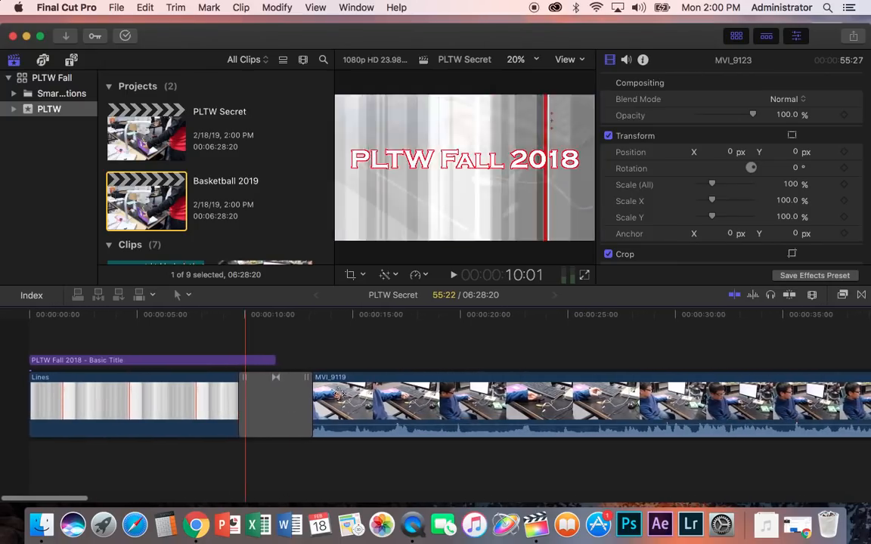
click(401, 400)
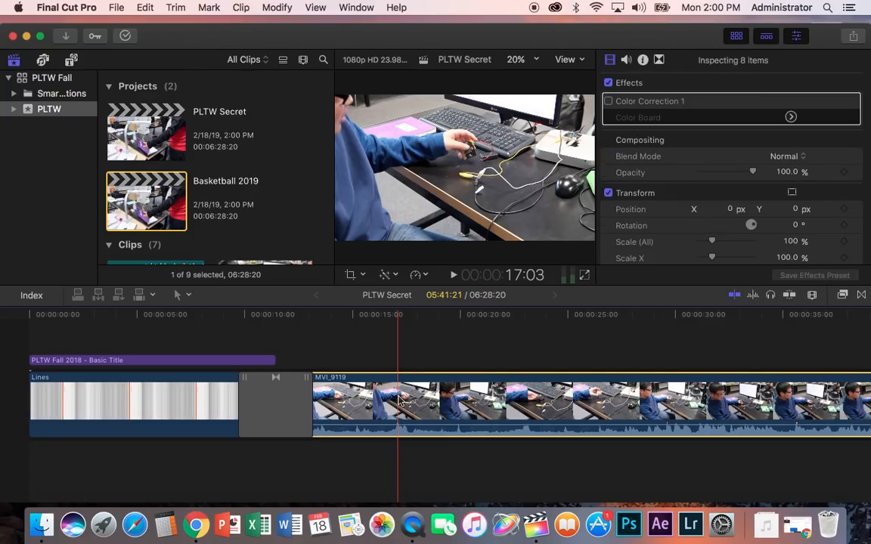
key(super+z)
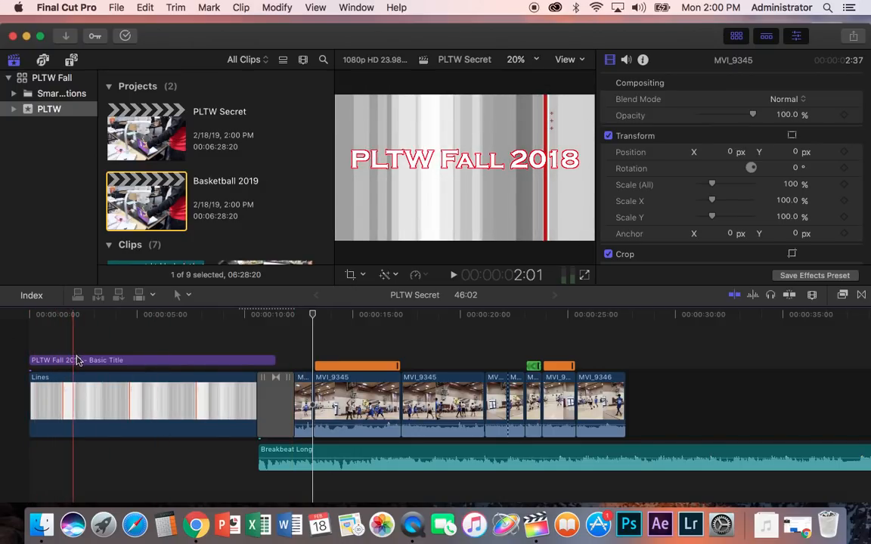
- Replace the opening title's text with "Basketball" and "2019" on two lines
click(158, 361)
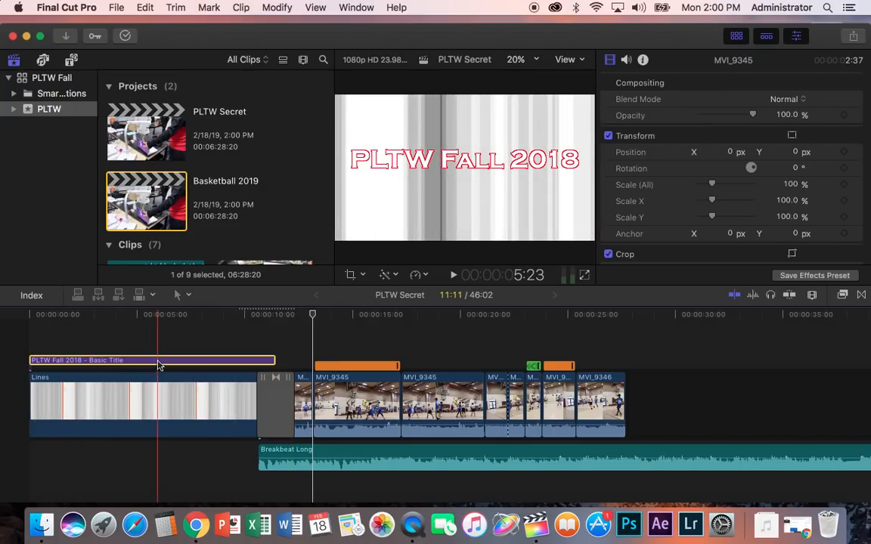
double_click(158, 361)
text(Basketball)
key(Return)
text(2019)
- Trim about 3 seconds off the start of the Lines intro and realign the title and Breakbeat Long track with the timeline's beginning
drag(298, 453, 8, 461)
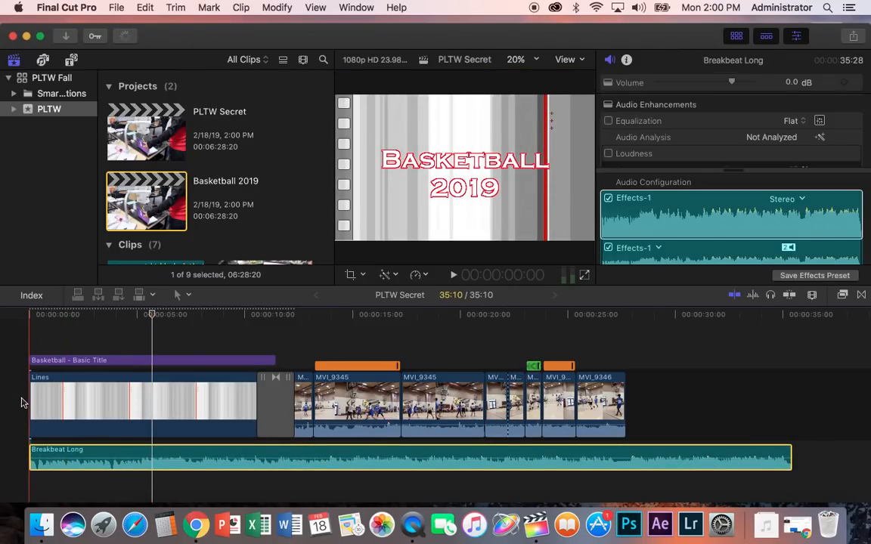
drag(30, 400, 99, 408)
drag(127, 365, 195, 360)
drag(342, 348, 291, 349)
drag(132, 455, 187, 452)
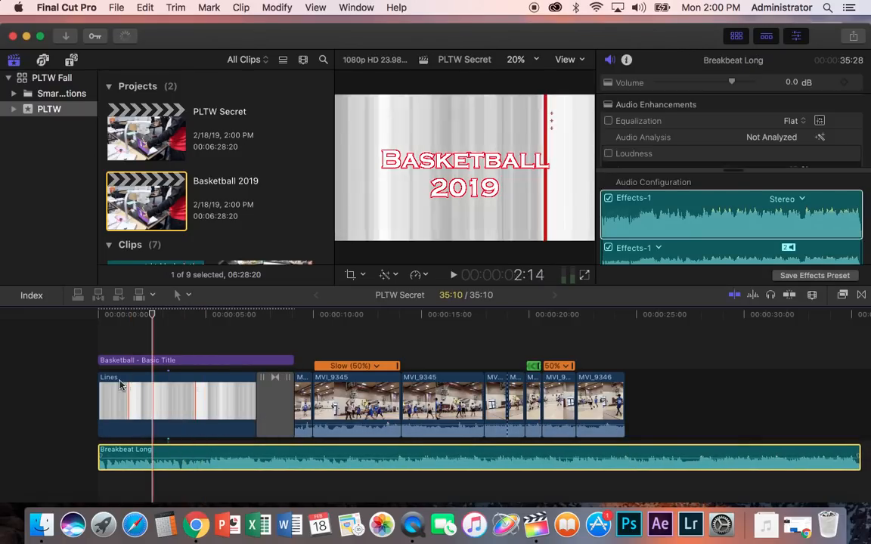
- Play the edited sequence from its beginning to review the title and music
click(101, 315)
key(space)
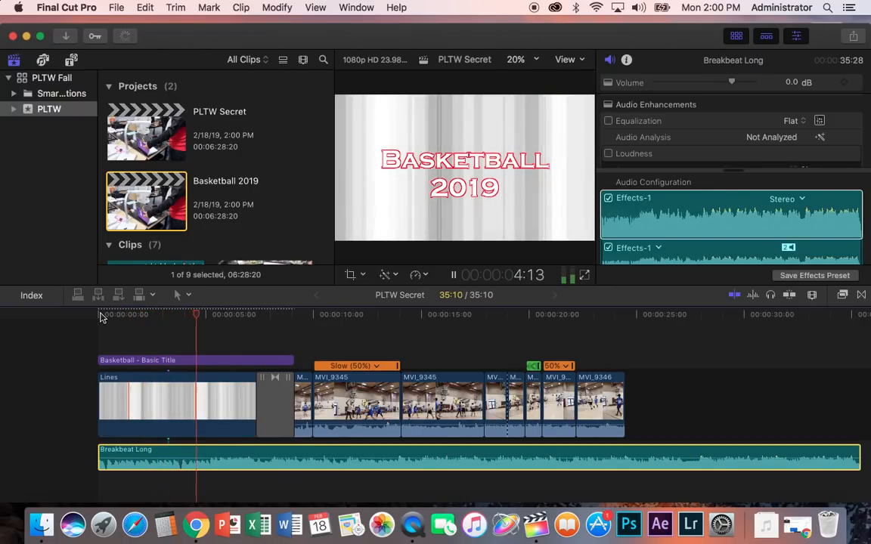
scroll(101, 317, right, 5)
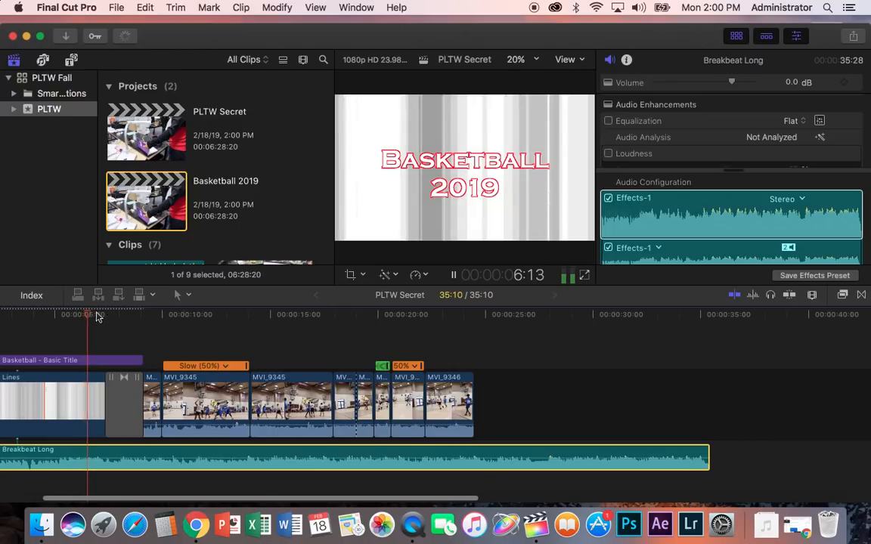
- Play the opening of the sequence to review how long the Lines intro and title stay on screen
scroll(68, 317, left, 3)
key(space)
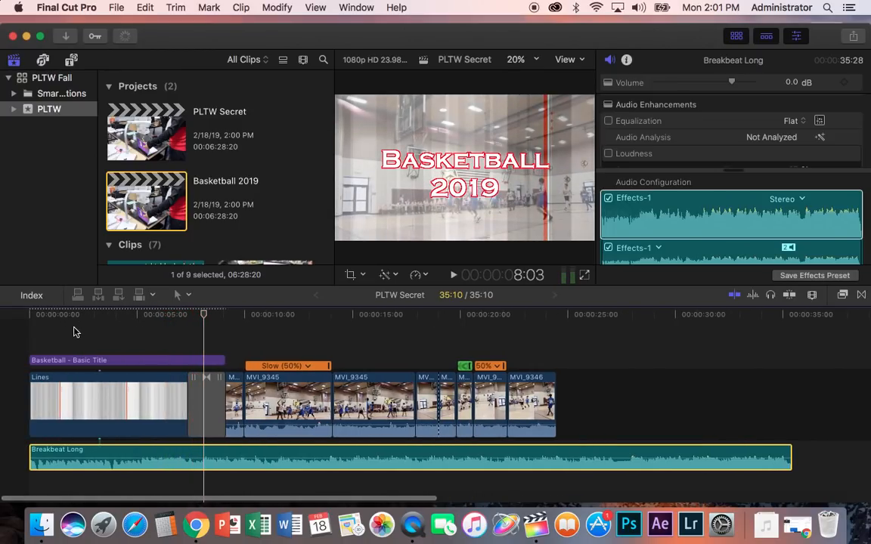
click(149, 418)
key(space)
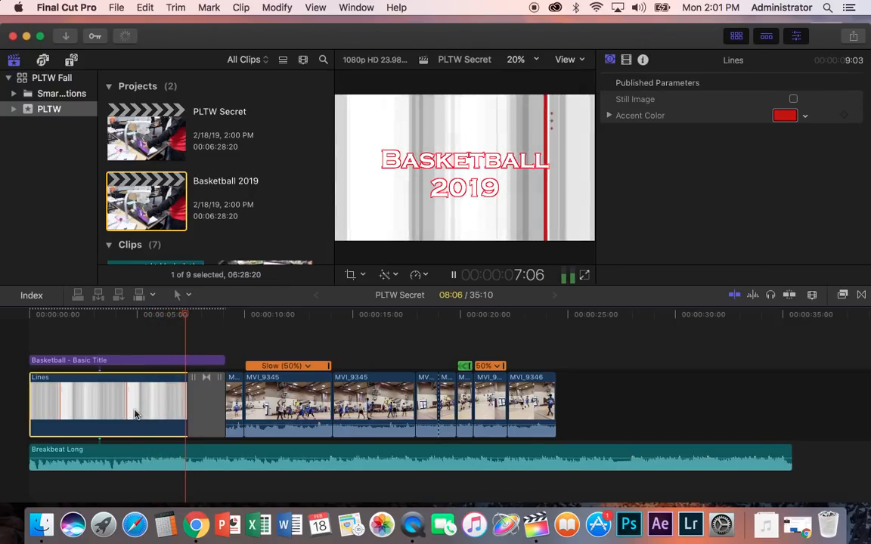
click(122, 330)
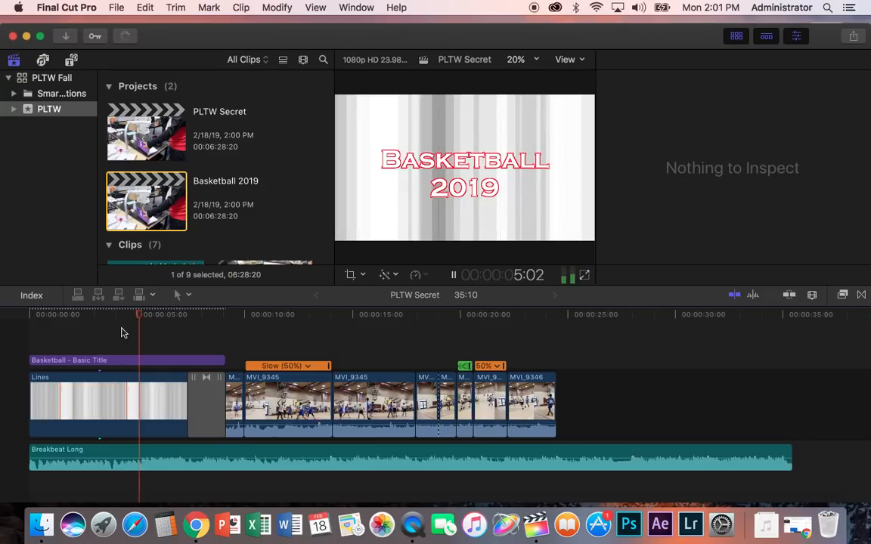
key(space)
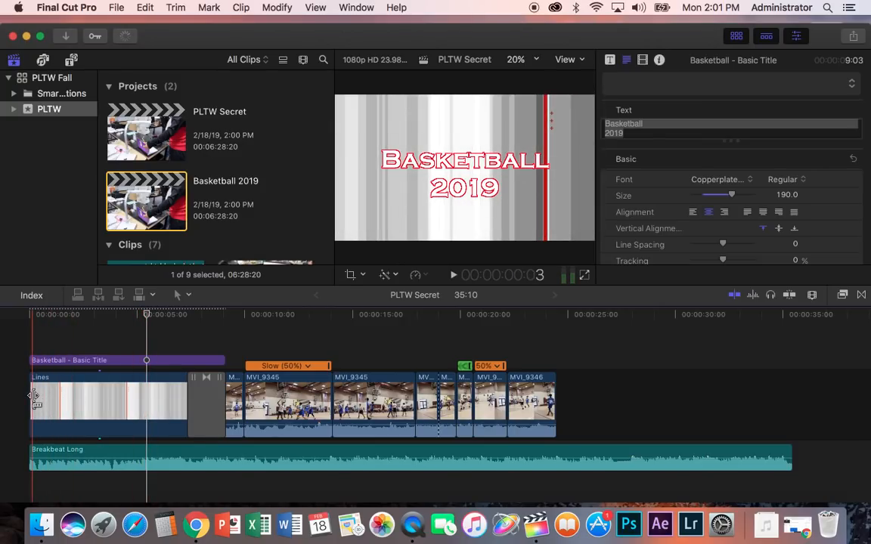
- Split the Lines intro at about 5:11, delete its remainder, and shorten the Basketball title to a duration of 6:14
click(34, 398)
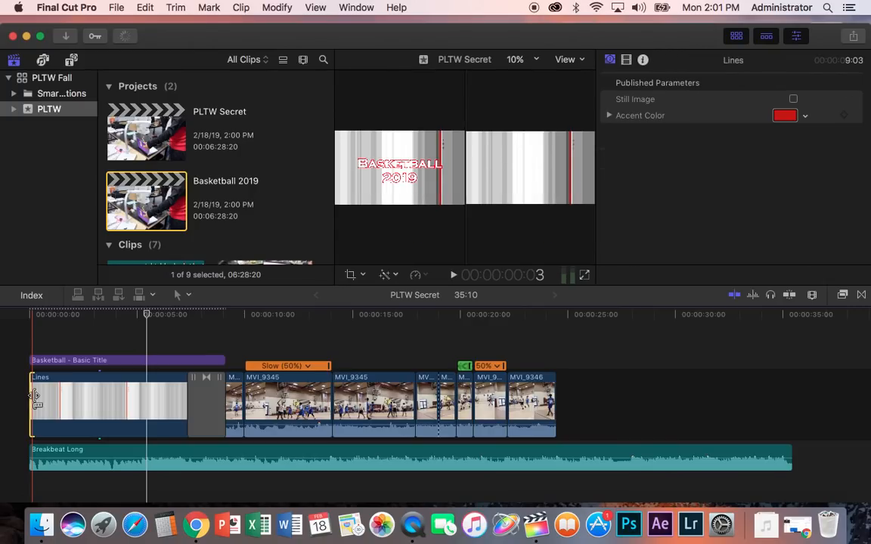
click(152, 410)
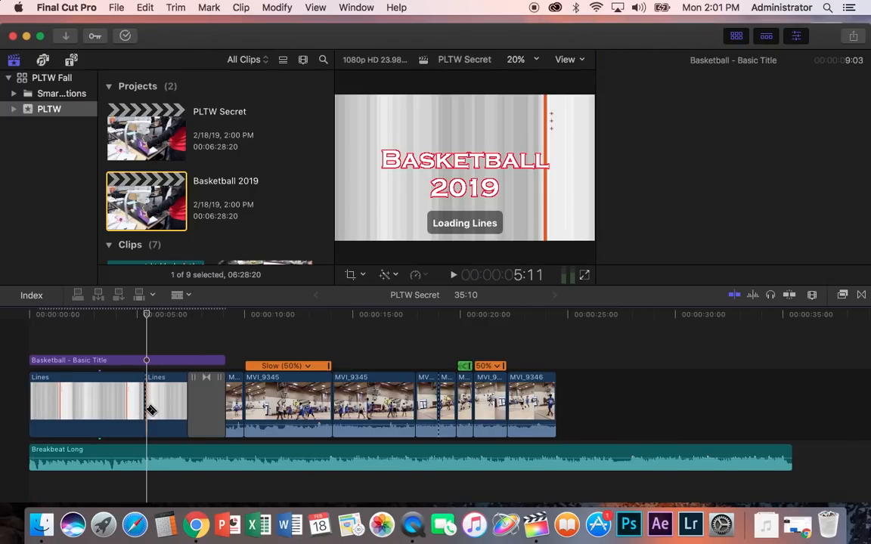
click(166, 414)
key(Delete)
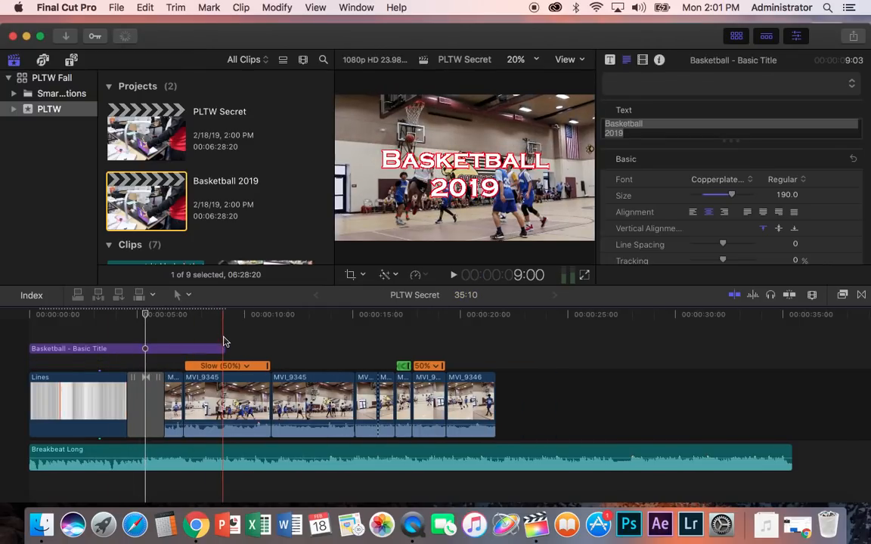
drag(223, 347, 168, 350)
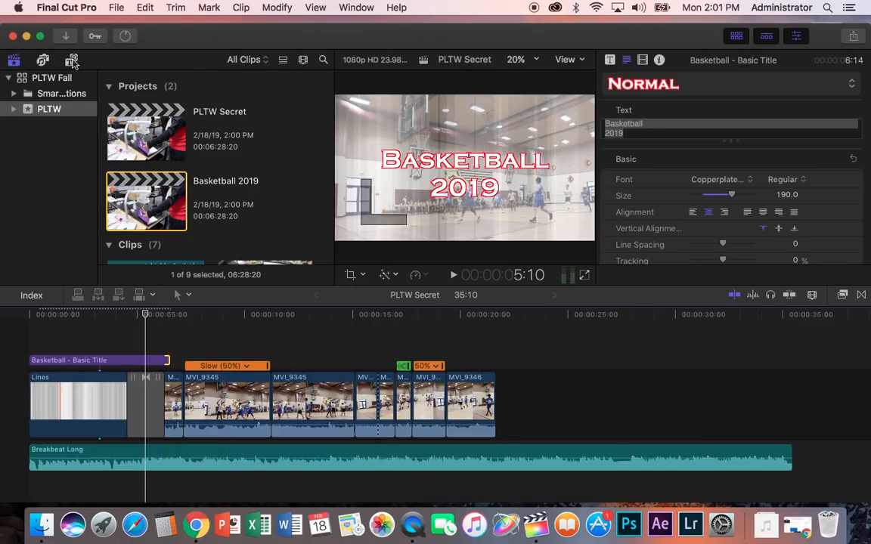
- Add the Dramatic title from the installed titles above the Lines intro, at the timeline's beginning
click(72, 61)
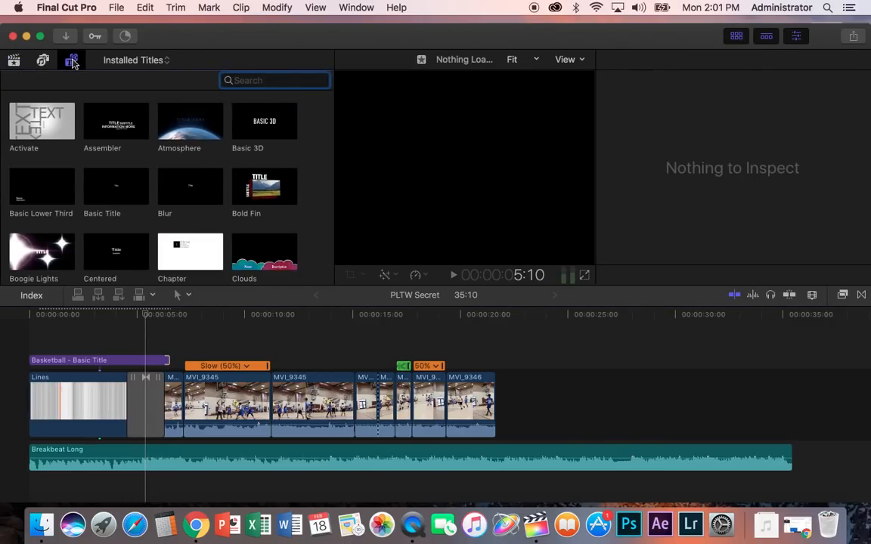
click(72, 60)
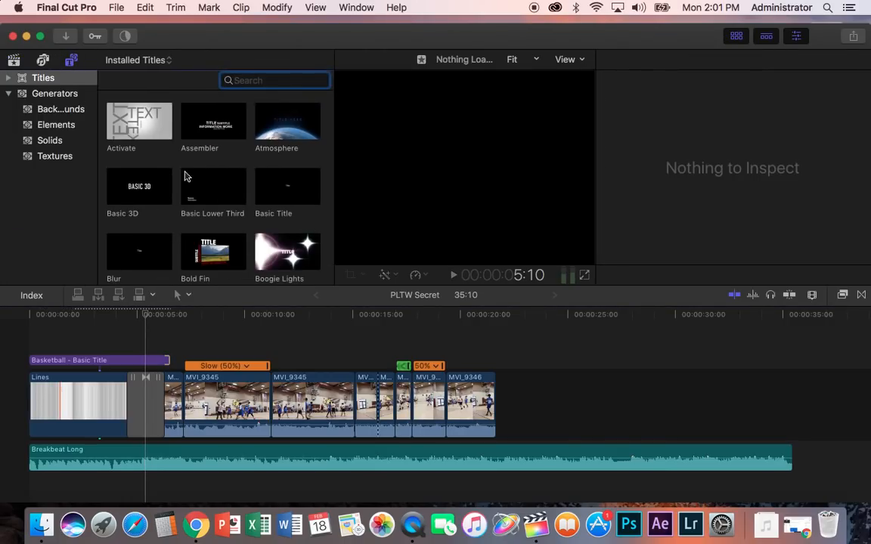
scroll(155, 193, down, 5)
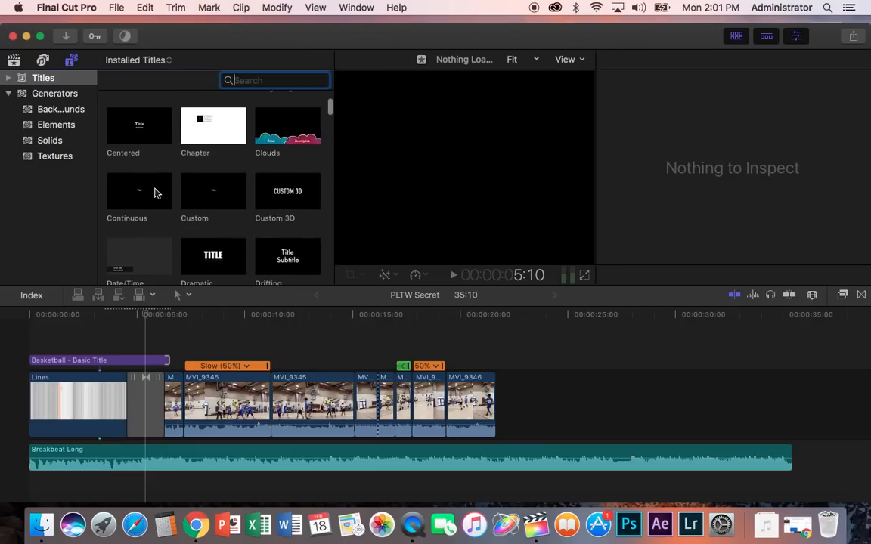
scroll(230, 247, down, 3)
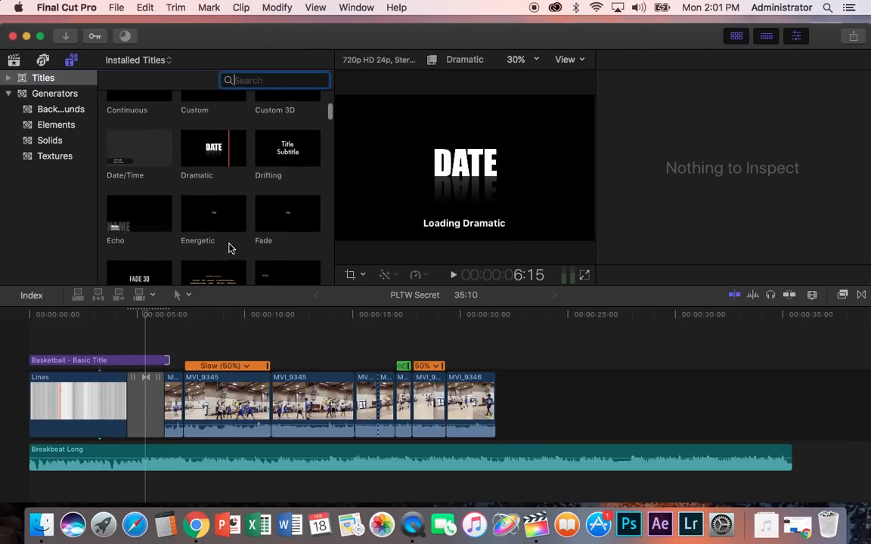
click(219, 156)
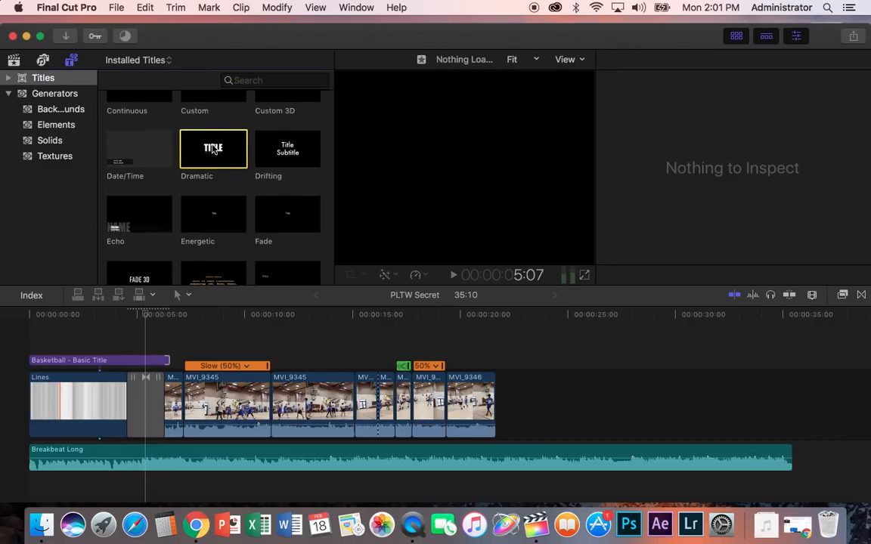
drag(213, 151, 46, 358)
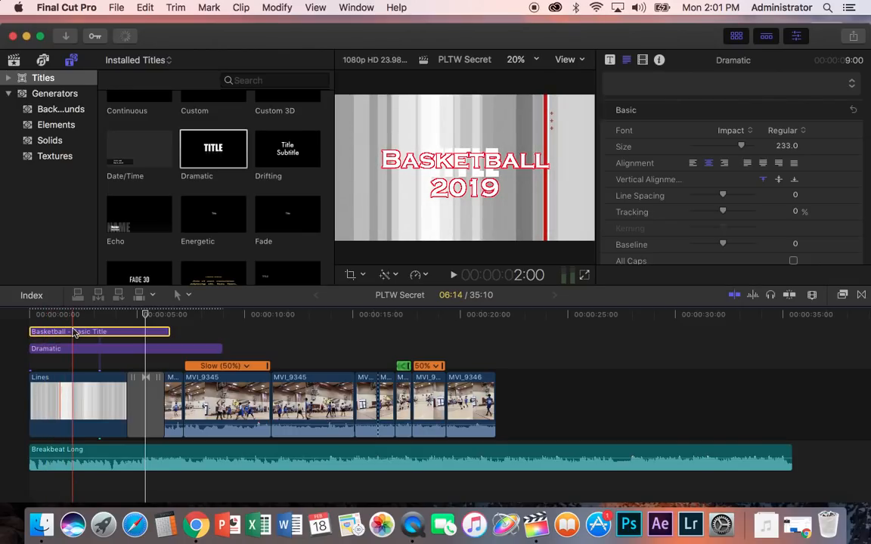
- Shorten the Dramatic title to 4 seconds, starting about 3 seconds into the timeline, and play the opening to preview it
click(72, 331)
drag(219, 349, 131, 361)
click(19, 325)
key(space)
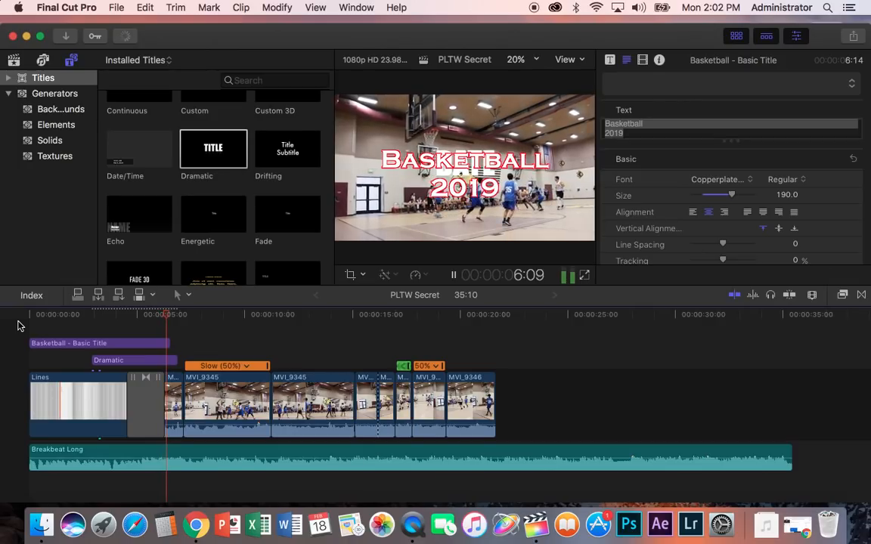
key(space)
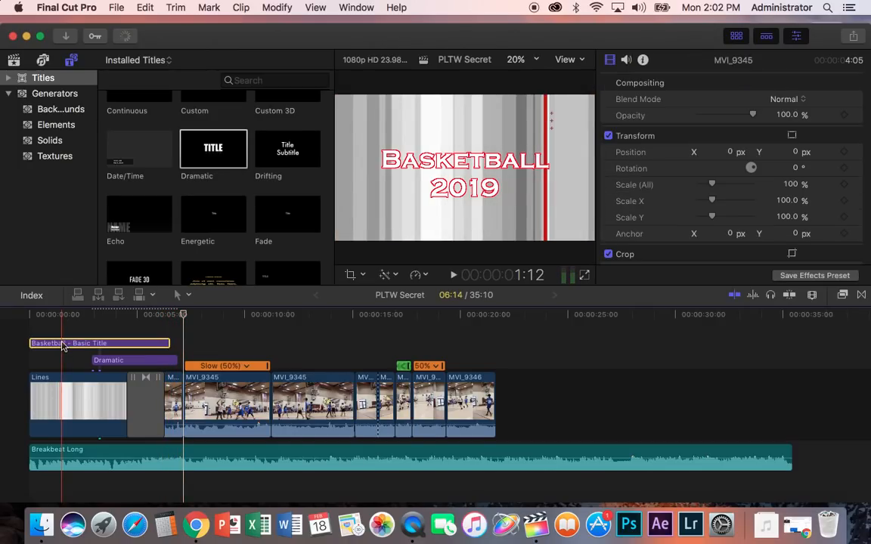
- Delete the Basketball basic title and extend the Dramatic title's start back to the timeline's beginning, for a duration of 6:22
click(99, 343)
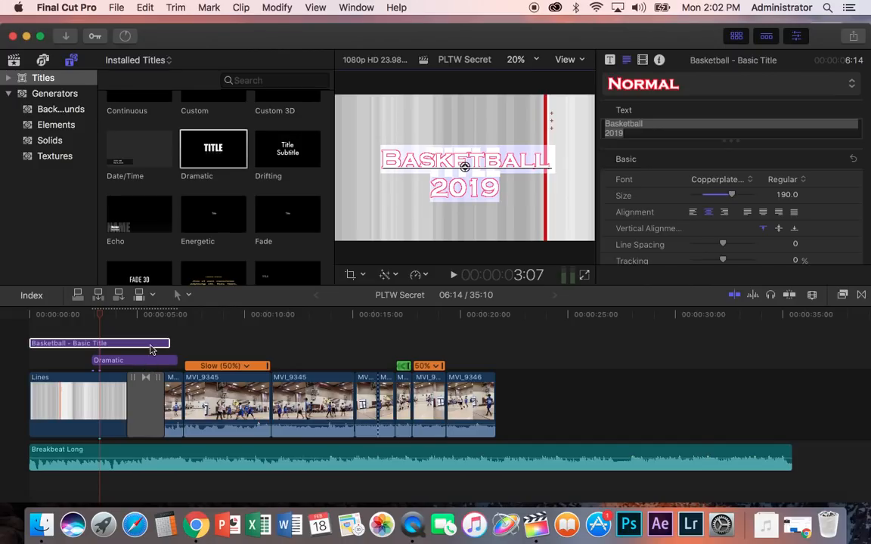
key(BackSpace)
click(103, 338)
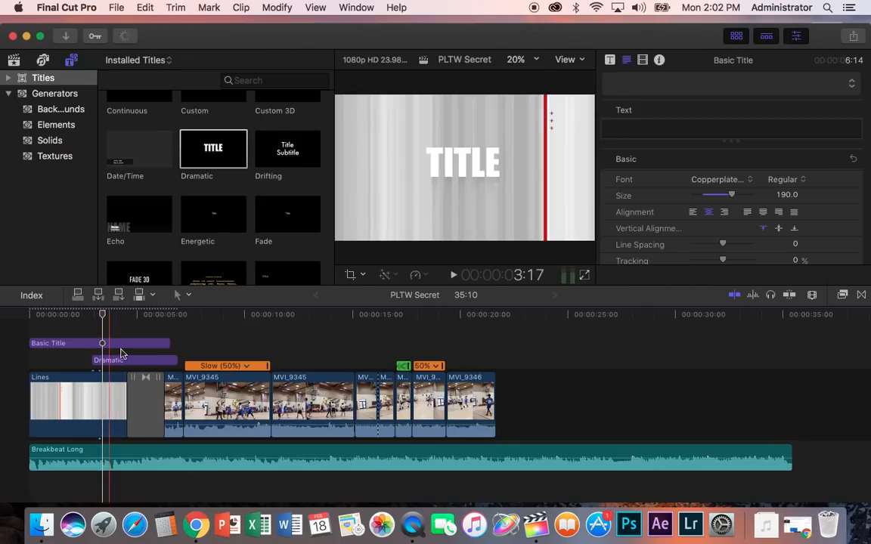
click(124, 346)
key(Delete)
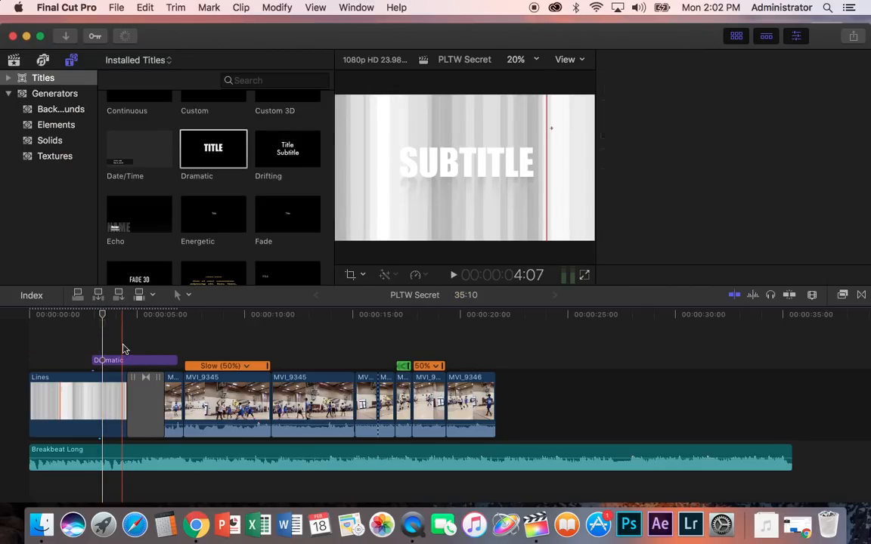
click(118, 362)
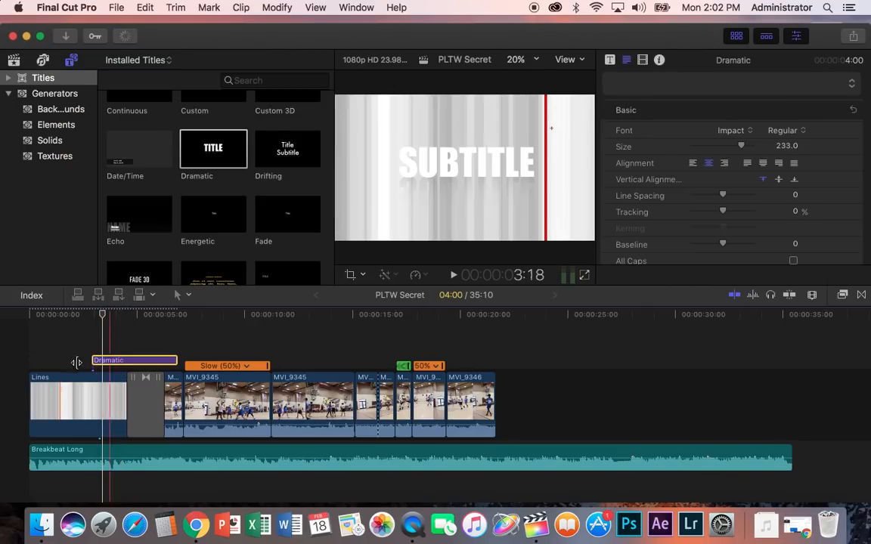
drag(96, 360, 30, 360)
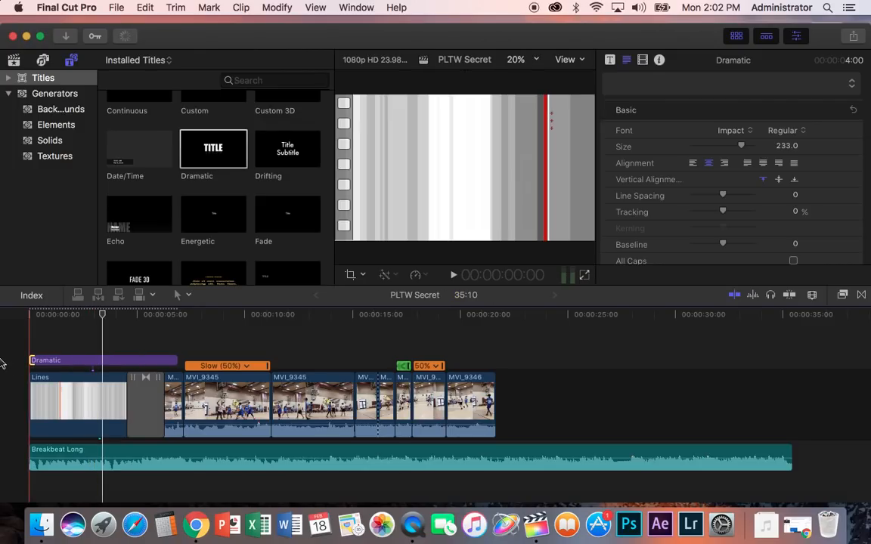
- Replace the Dramatic title's "TITLE" text with "Basketball"
click(32, 316)
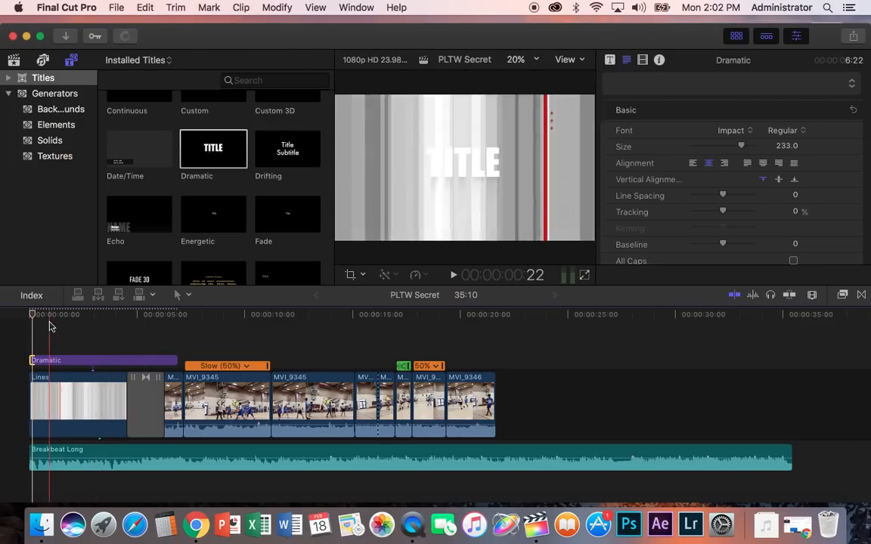
click(51, 317)
click(65, 363)
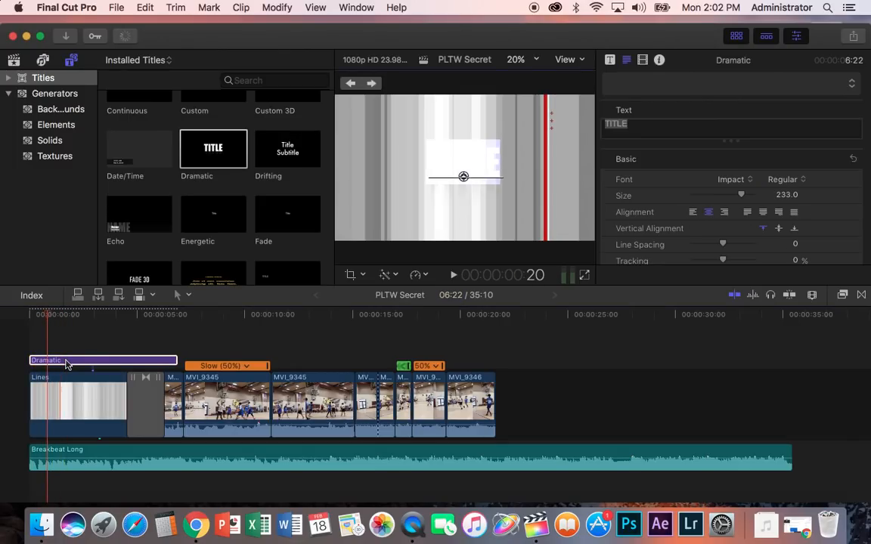
text(Bask)
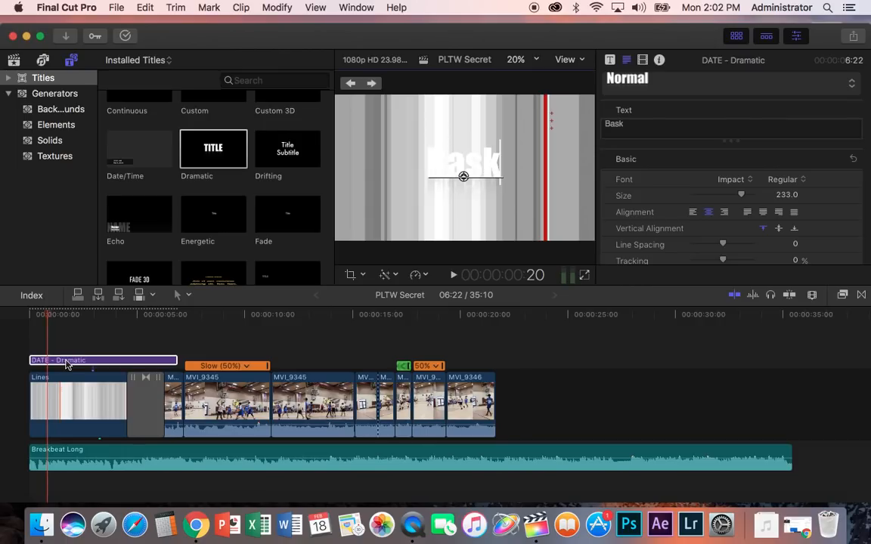
text(t)
key(BackSpace)
text(etball)
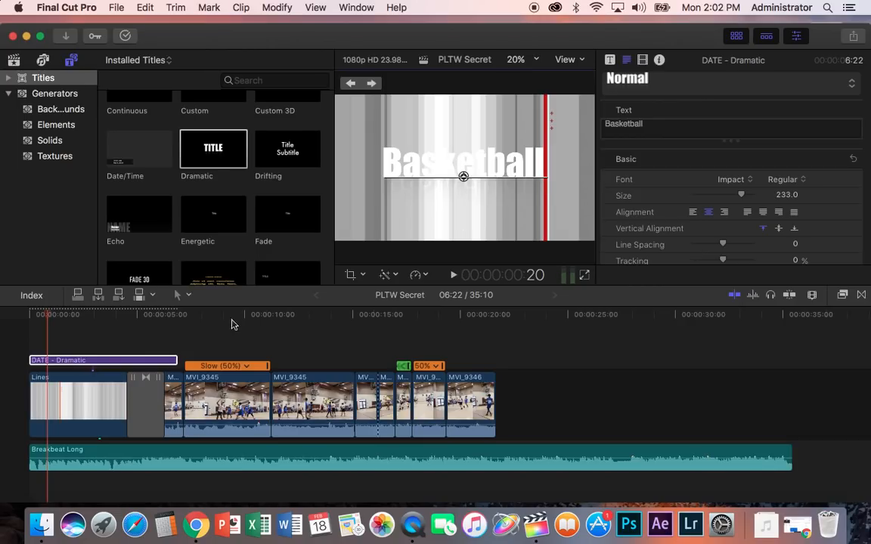
- Change the font of the Basketball text in the Dramatic title to Copperplate Gothic Bold
drag(546, 166, 360, 160)
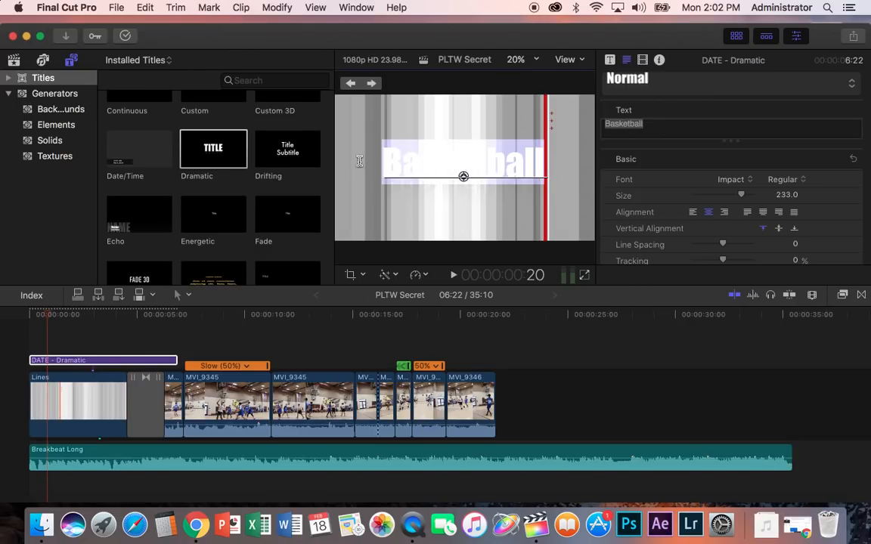
click(752, 187)
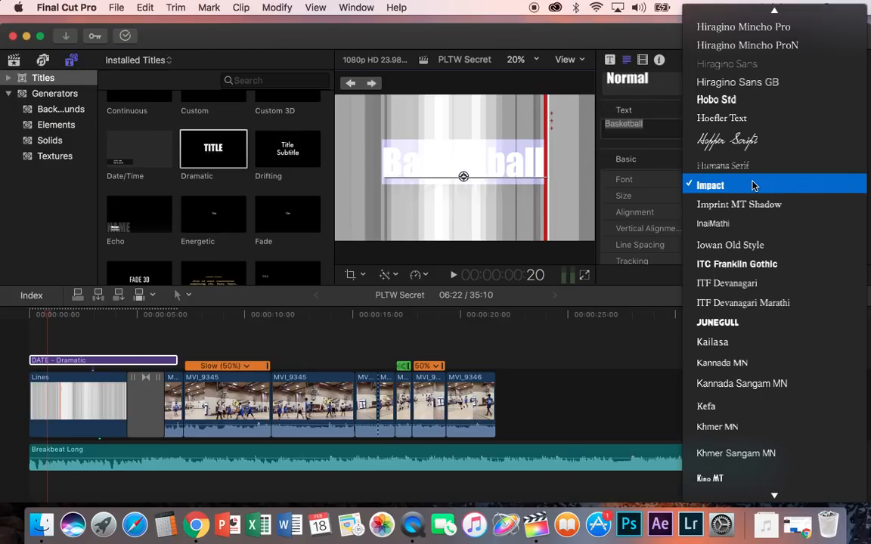
scroll(778, 111, up, 5)
scroll(778, 111, up, 10)
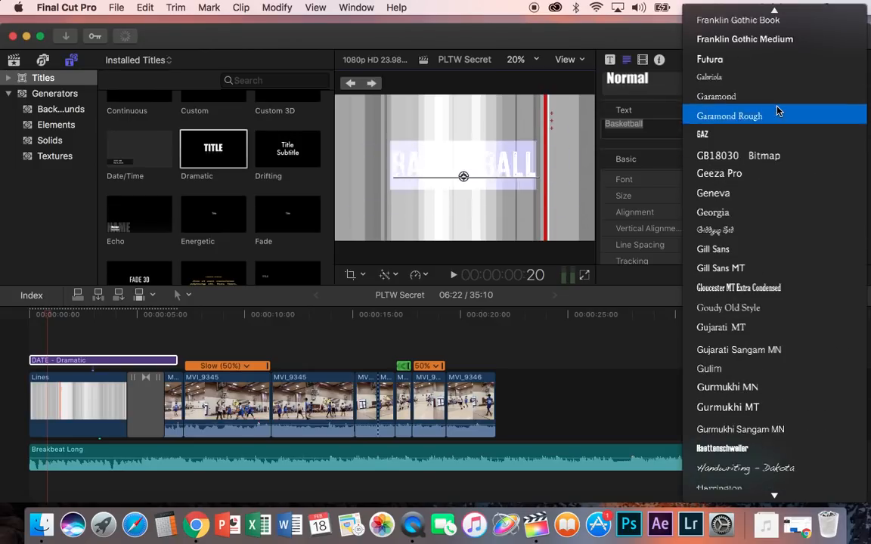
scroll(778, 111, up, 12)
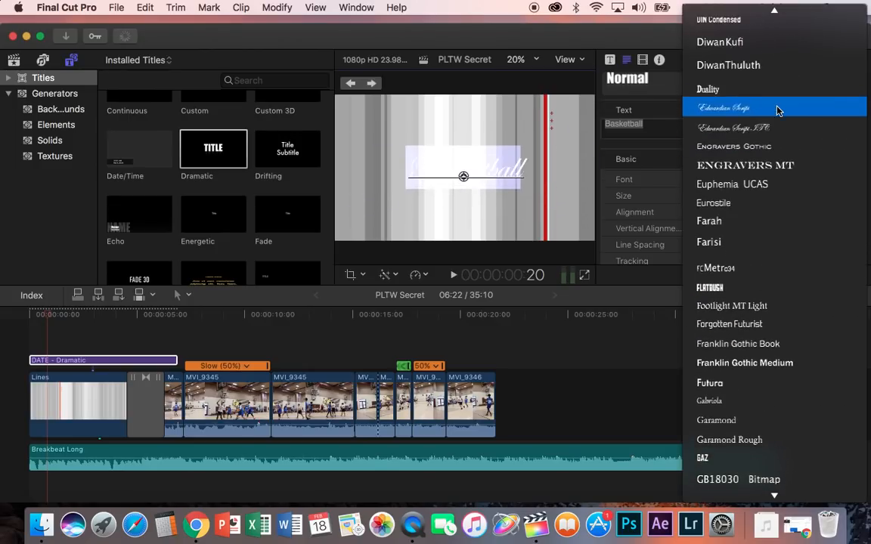
scroll(777, 112, up, 7)
scroll(778, 111, down, 3)
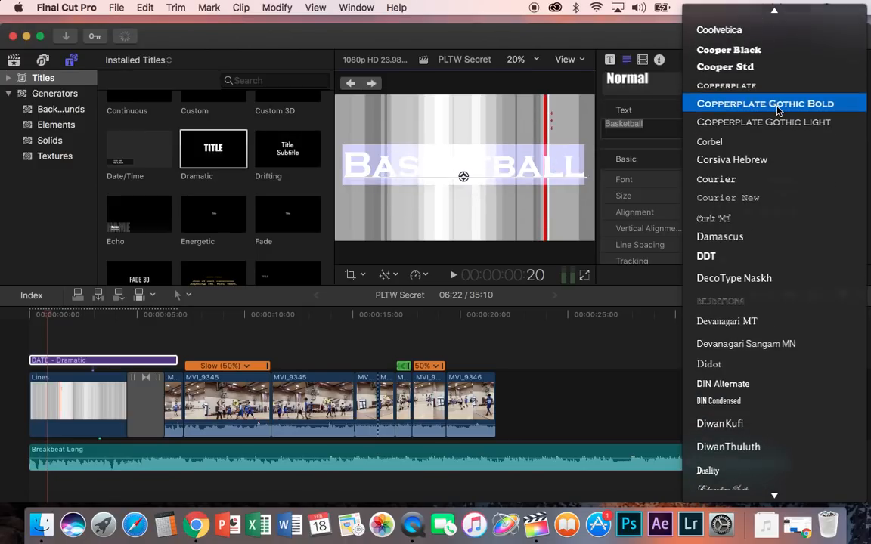
click(778, 111)
- Set the width of the Basketball text's red outline to 9.0
scroll(739, 215, down, 5)
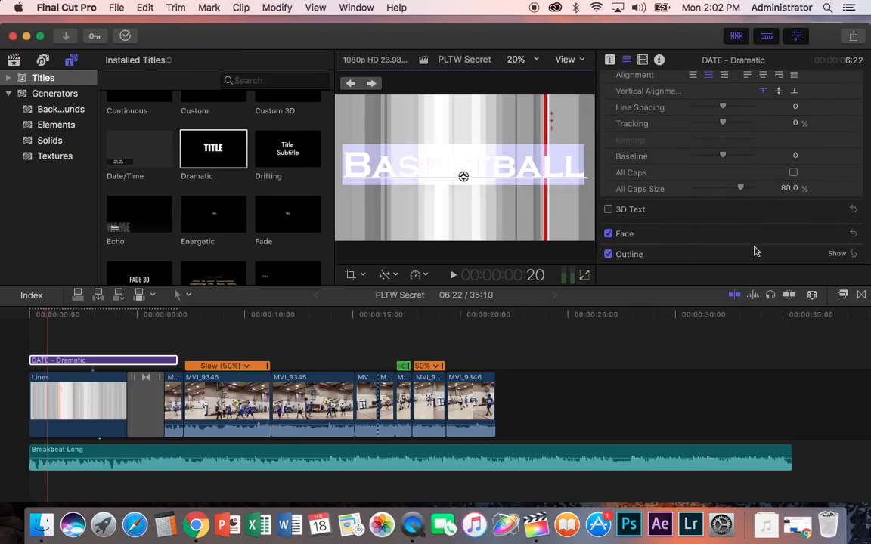
click(838, 254)
scroll(765, 221, down, 3)
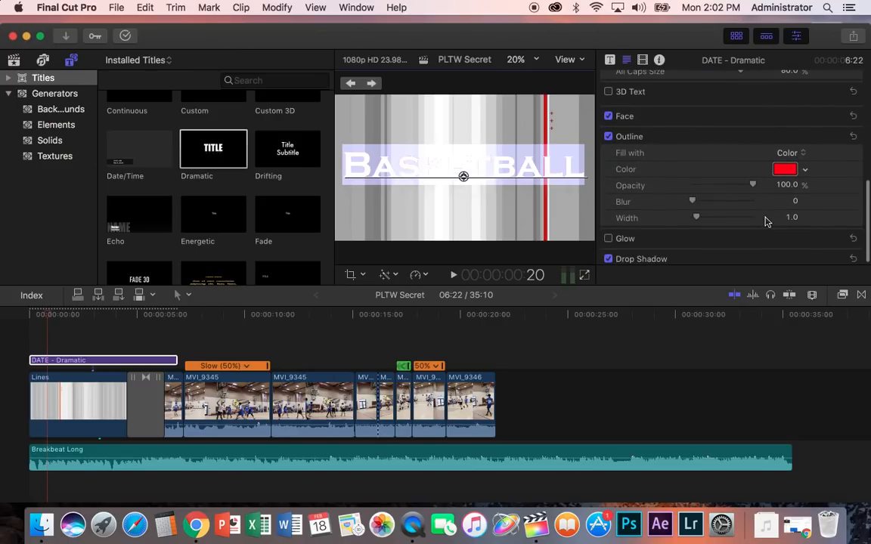
drag(709, 221, 731, 226)
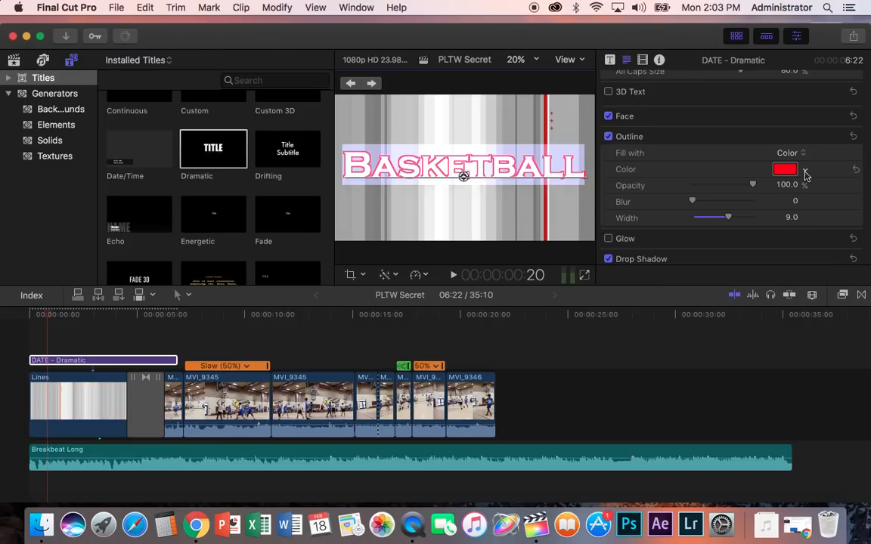
- Change the face colour of the Basketball text to yellow
scroll(806, 175, up, 1)
click(834, 134)
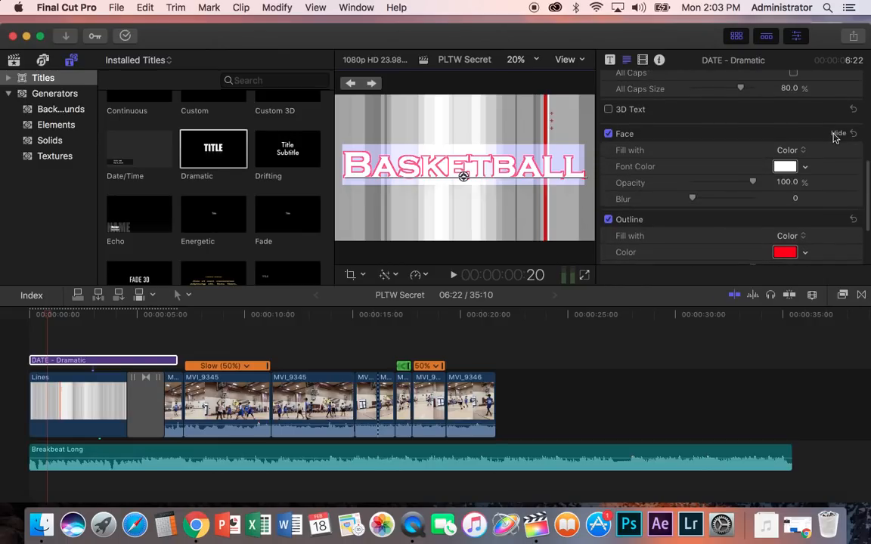
click(804, 166)
click(779, 188)
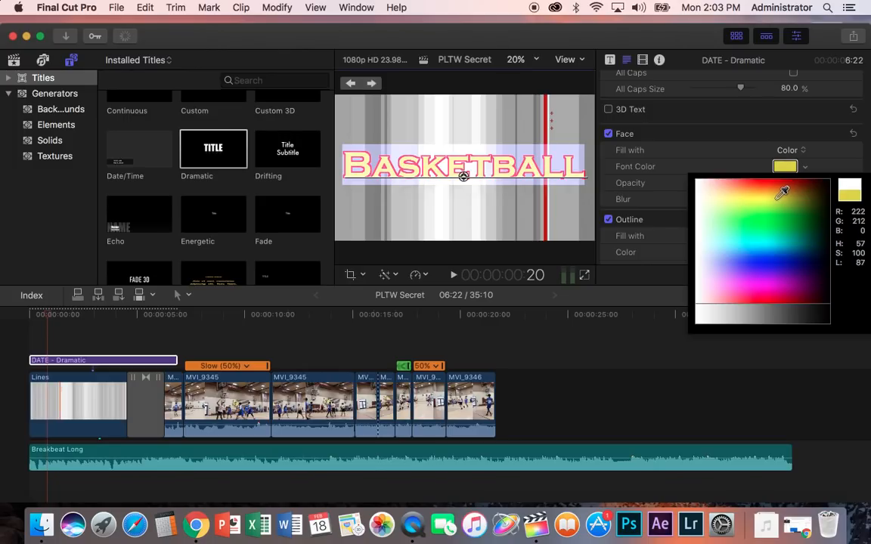
- Settle on yellow for the Basketball text's face and play the intro from its beginning
click(776, 201)
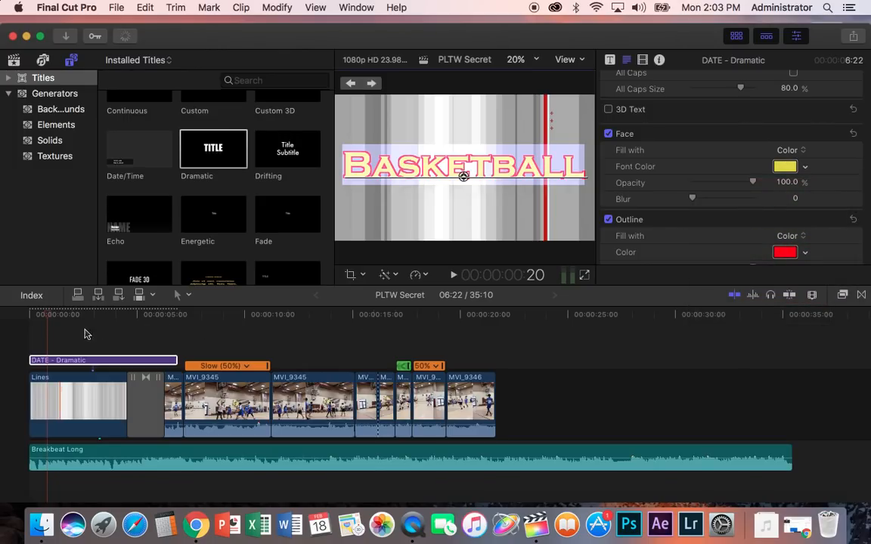
click(29, 316)
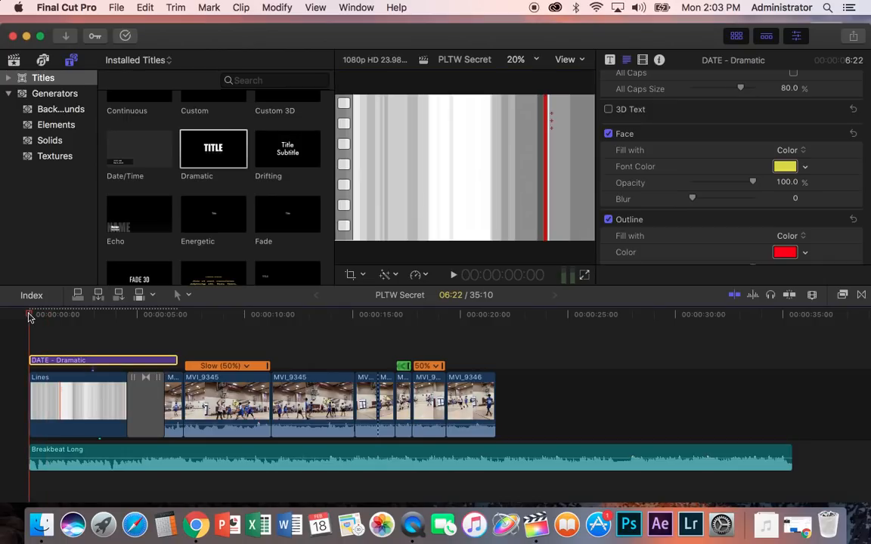
key(space)
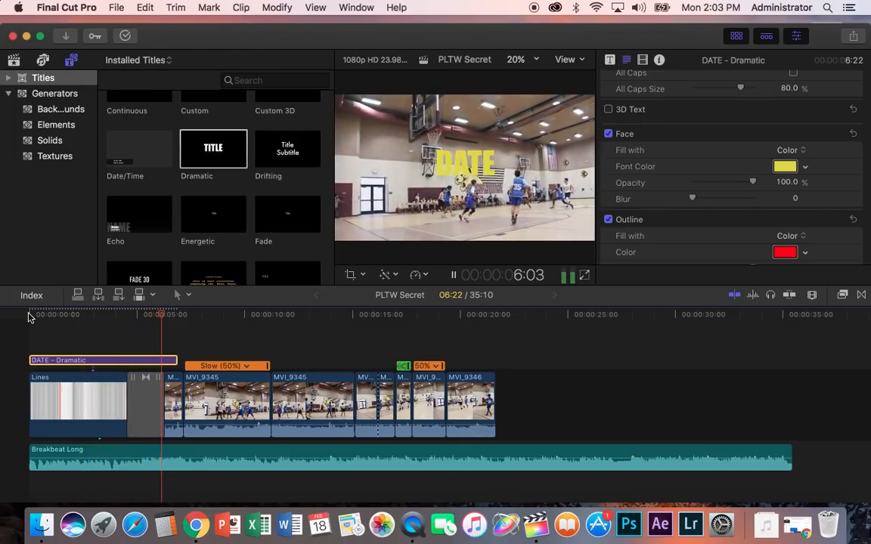
key(space)
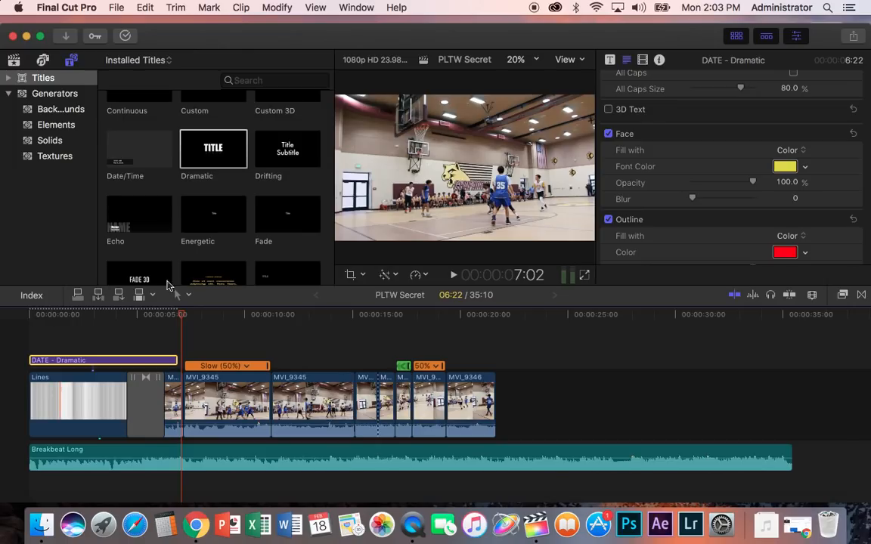
- Replace the Dramatic title's "SUBTITLE" text with "2019" and select its "DATE" text for editing
click(93, 317)
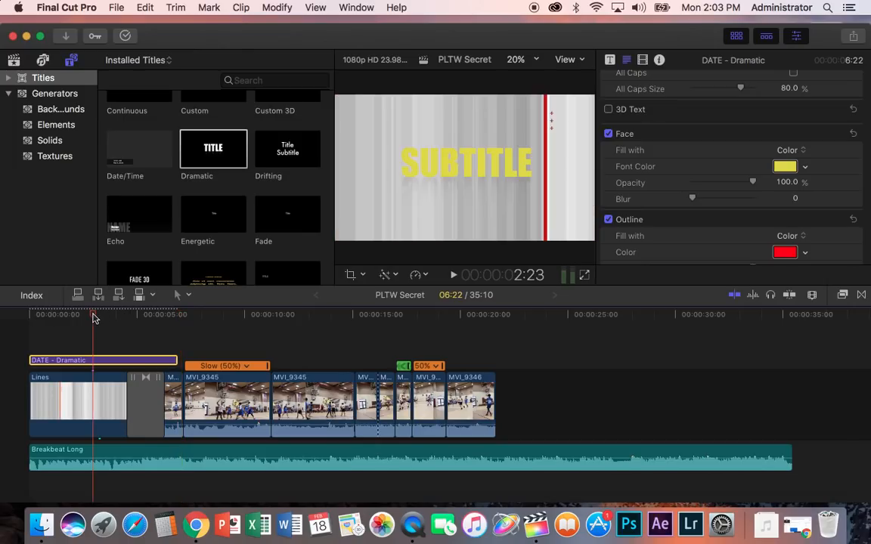
double_click(469, 168)
key(super+a)
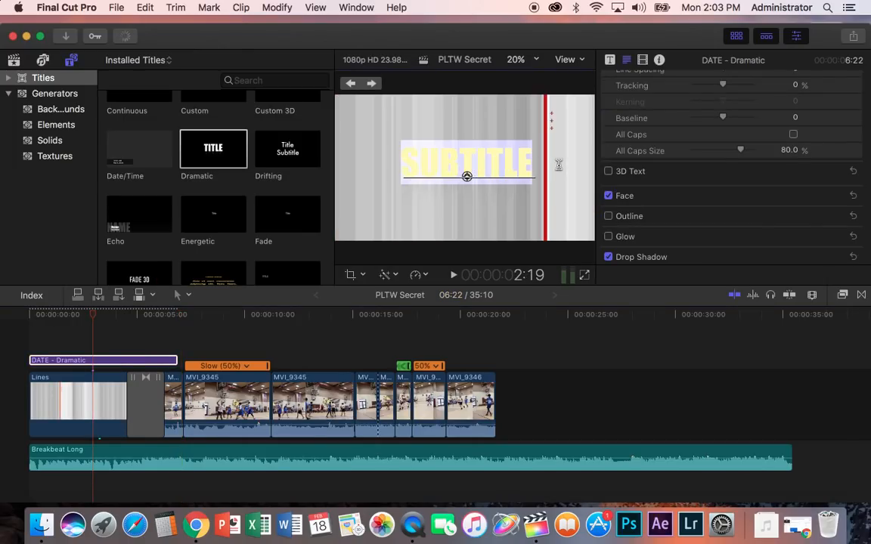
text(2019)
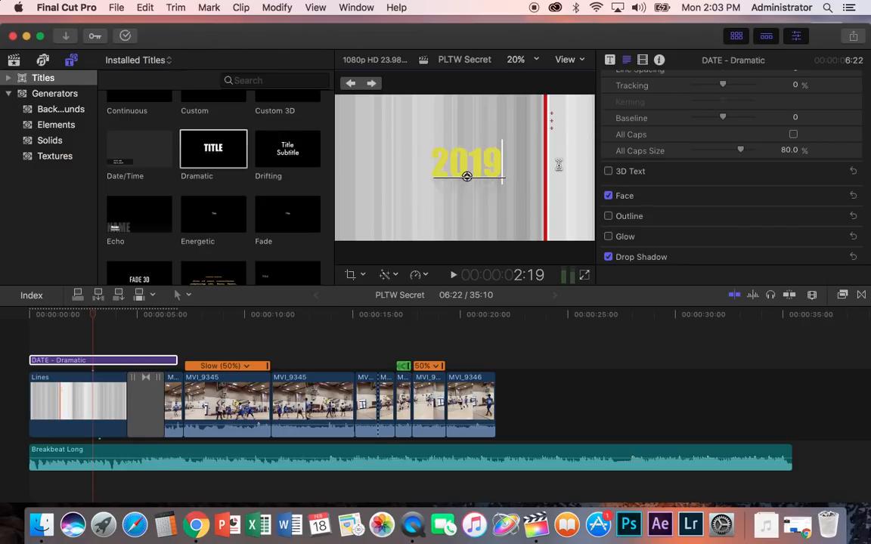
click(371, 84)
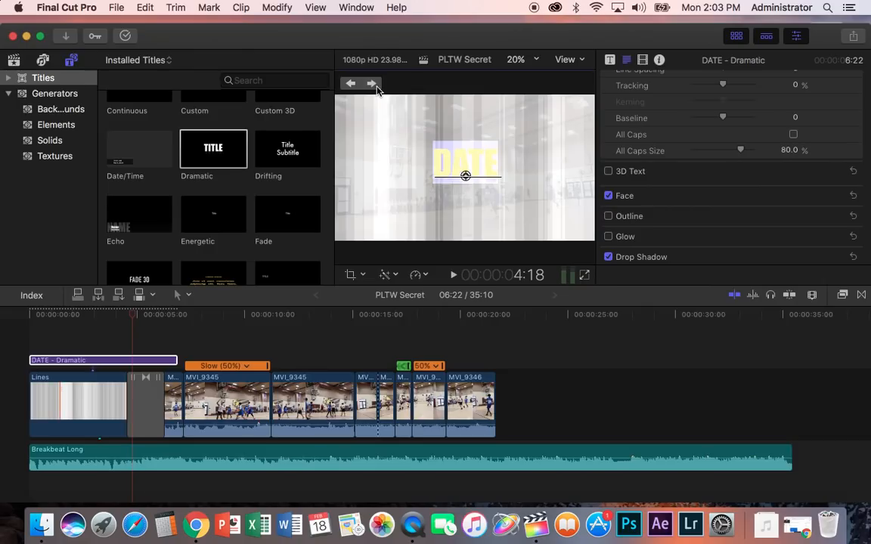
text(Suz)
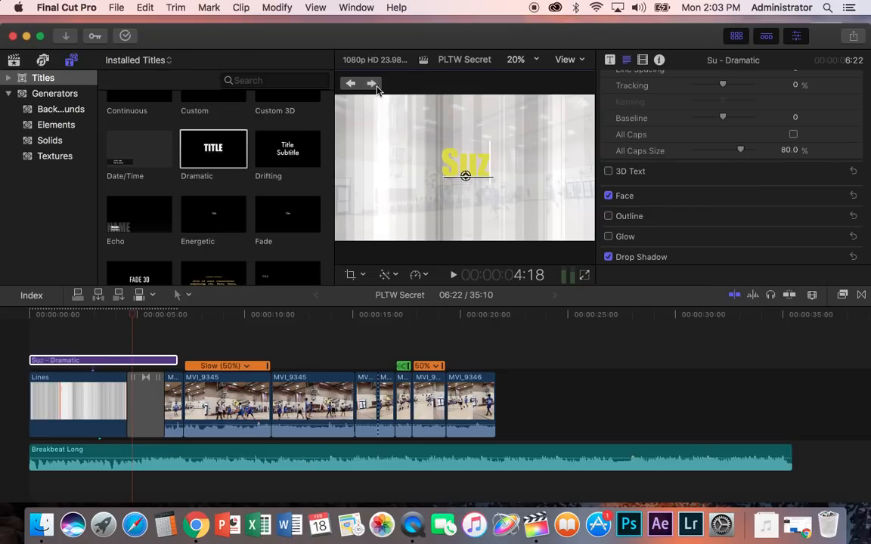
text(anne)
key(BackSpace)
key(BackSpace)
key(BackSpace)
key(BackSpace)
key(BackSpace)
key(BackSpace)
key(BackSpace)
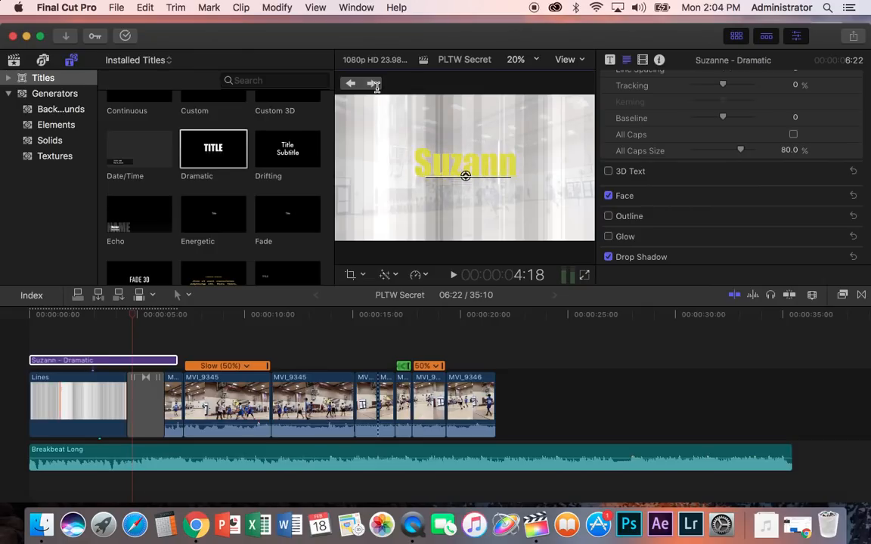
- Enter "League" and "Finals" on two lines in place of the "DATE" text and shift the text slightly upward
text(League)
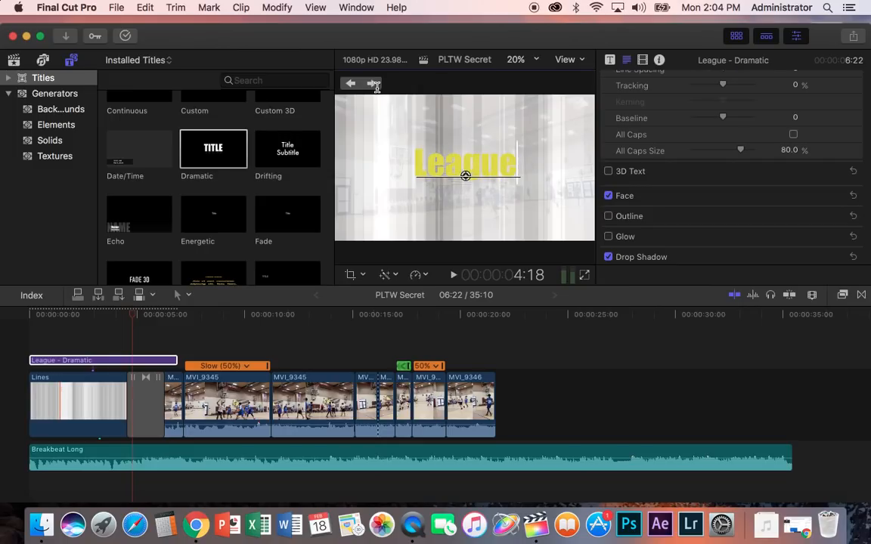
key(Return)
text(Finals)
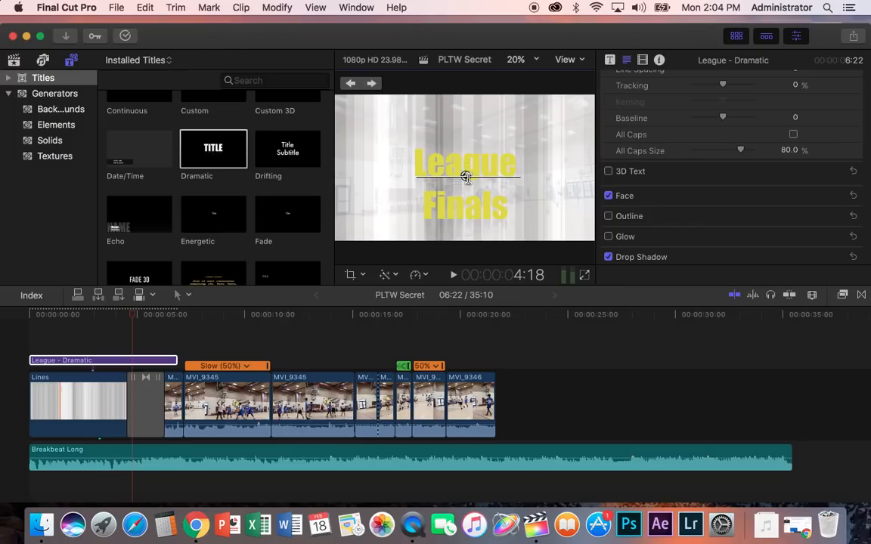
mouse_move(465, 177)
mouse_down()
mouse_move(466, 145)
mouse_move(453, 155)
mouse_move(469, 155)
mouse_move(470, 174)
mouse_move(466, 167)
mouse_up()
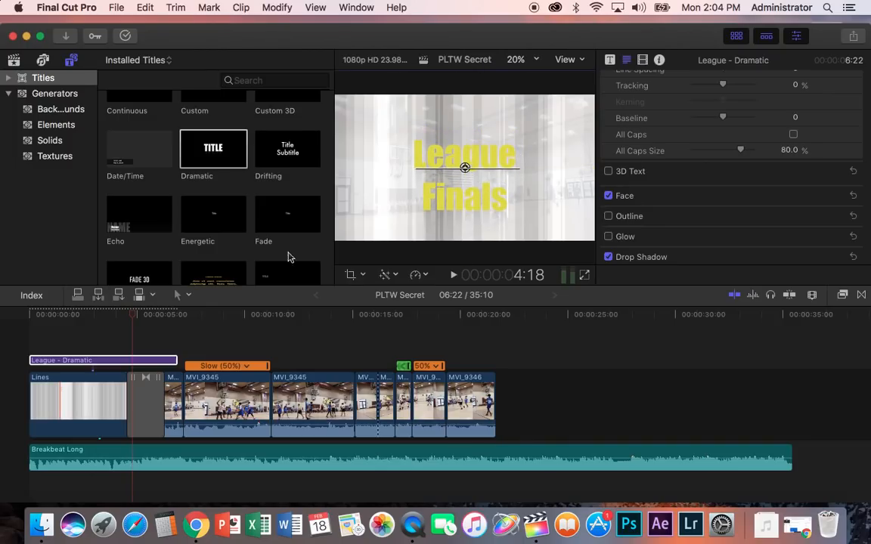
- Play the intro from near its start up to the 2019 text to review the title
click(35, 333)
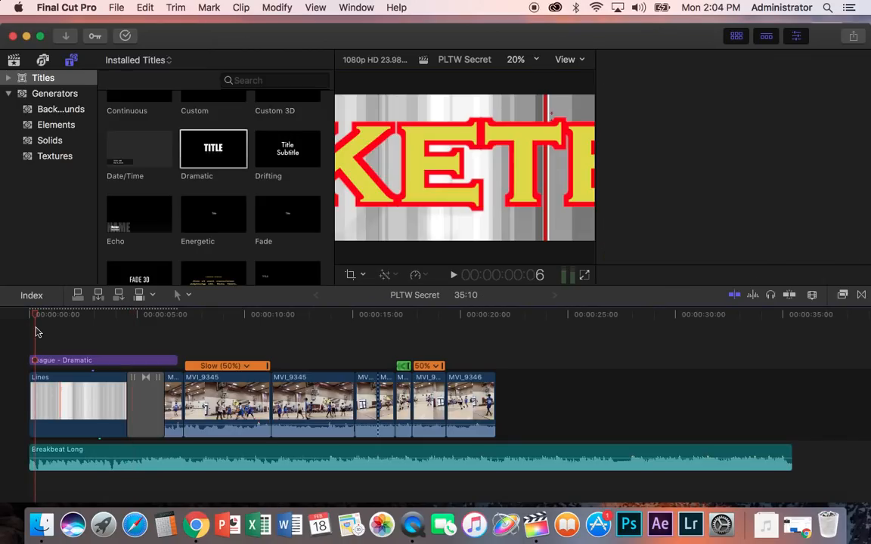
key(space)
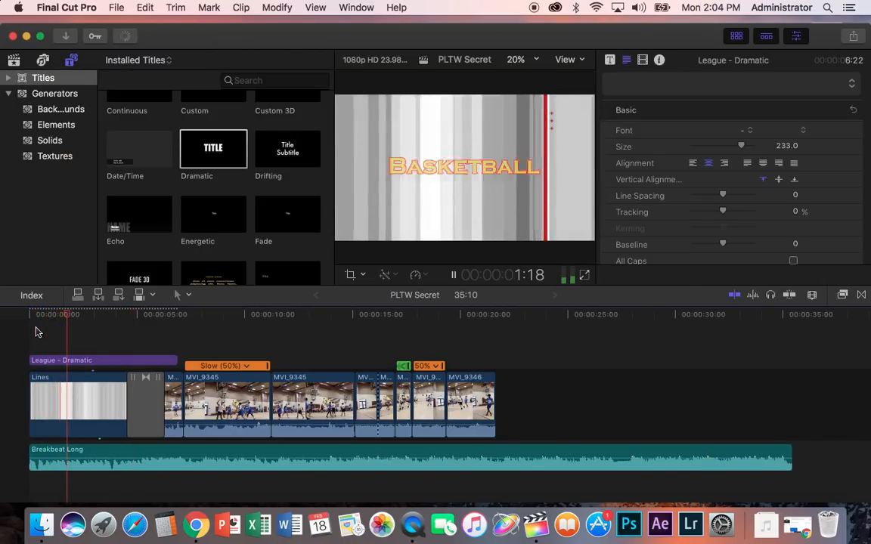
key(space)
- Add a red outline to the 2019 text in the Dramatic title and set its width to 9.0
double_click(492, 171)
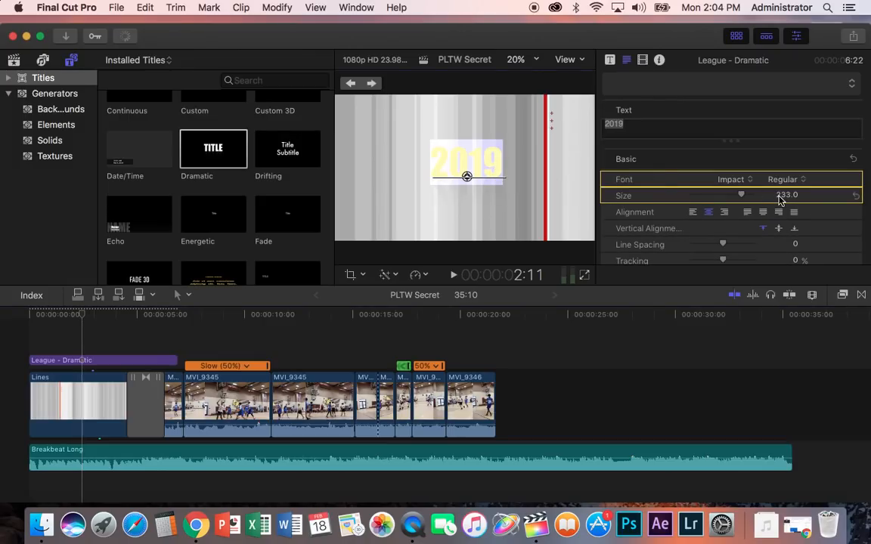
scroll(782, 195, down, 4)
scroll(780, 197, down, 1)
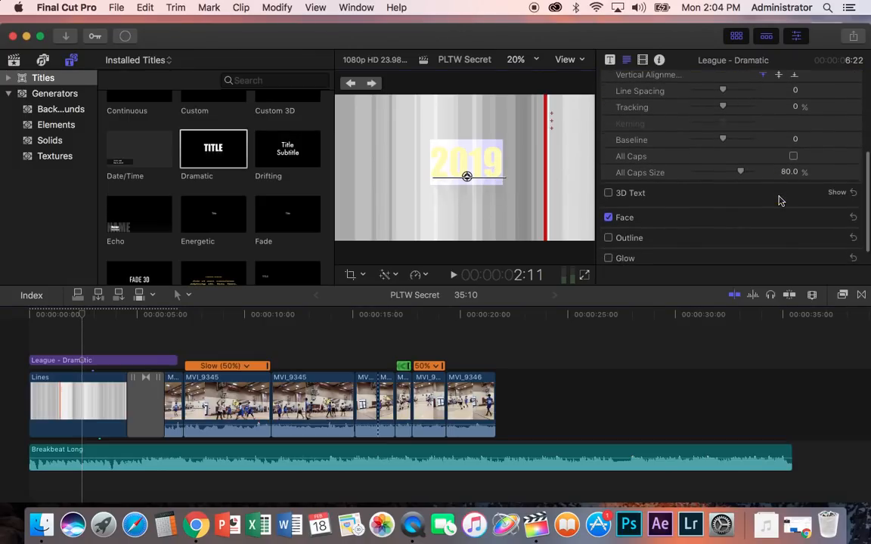
click(608, 238)
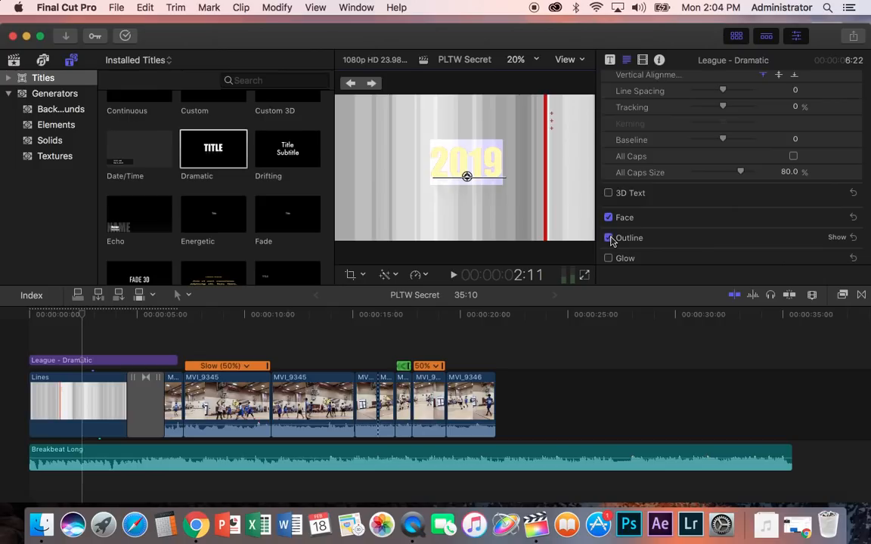
click(836, 237)
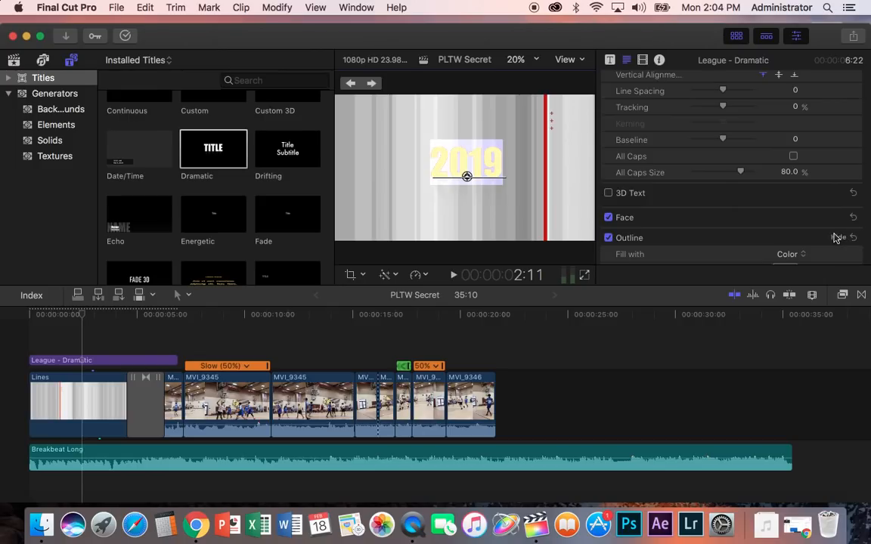
scroll(835, 238, down, 2)
scroll(794, 230, down, 1)
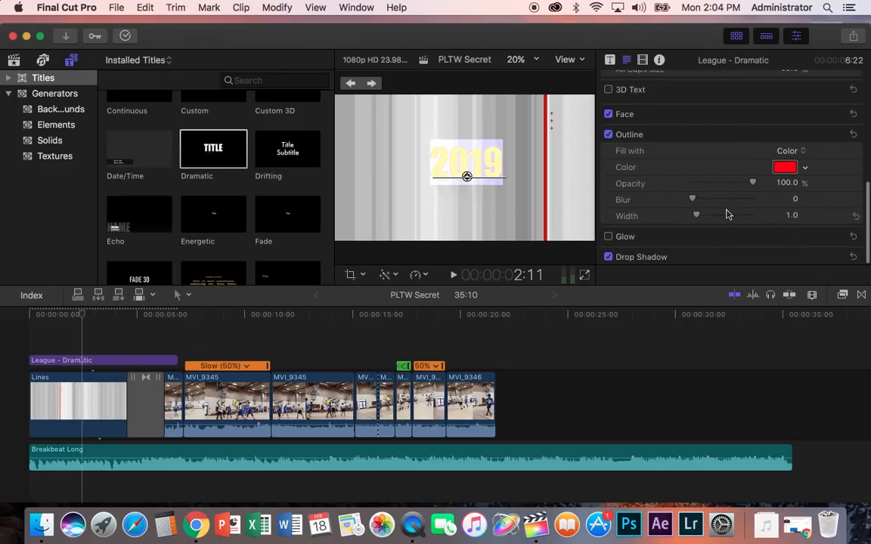
drag(696, 216, 729, 218)
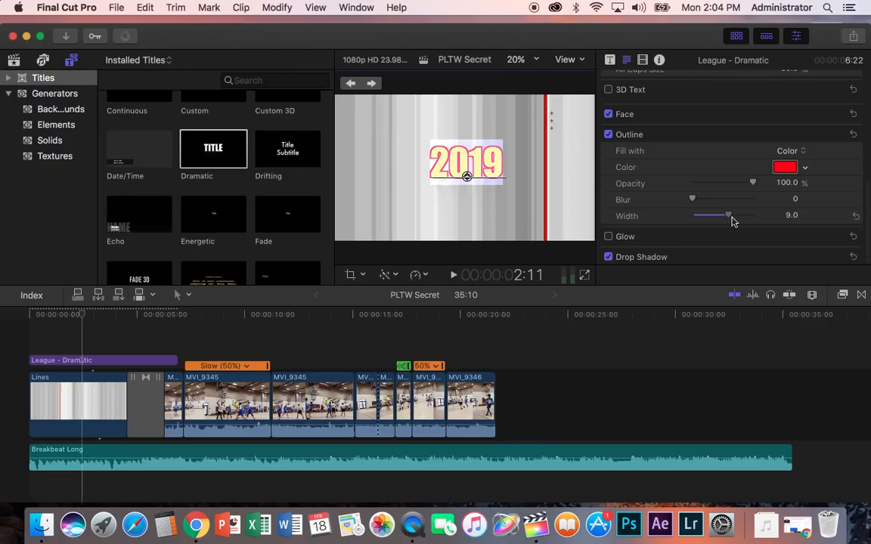
- Add a red outline to both lines of the League Finals text and set its width to 10.0
click(133, 334)
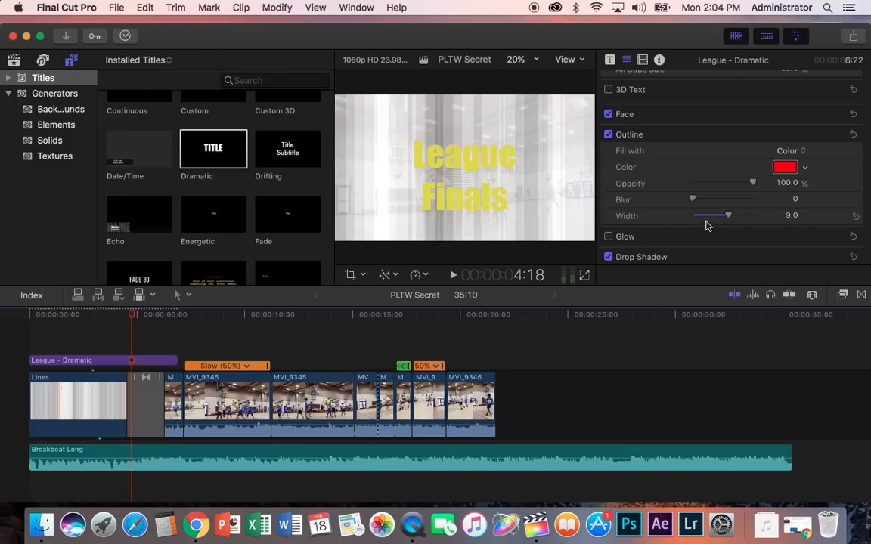
double_click(485, 195)
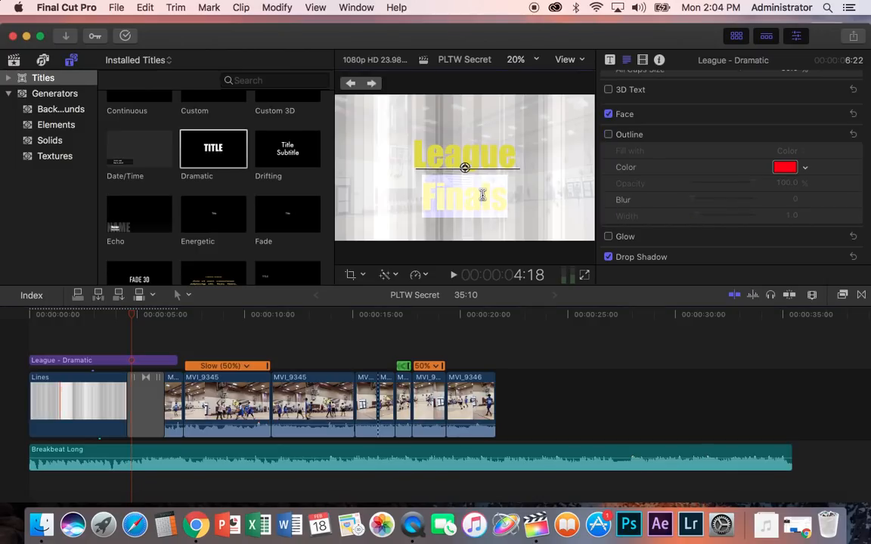
click(414, 161)
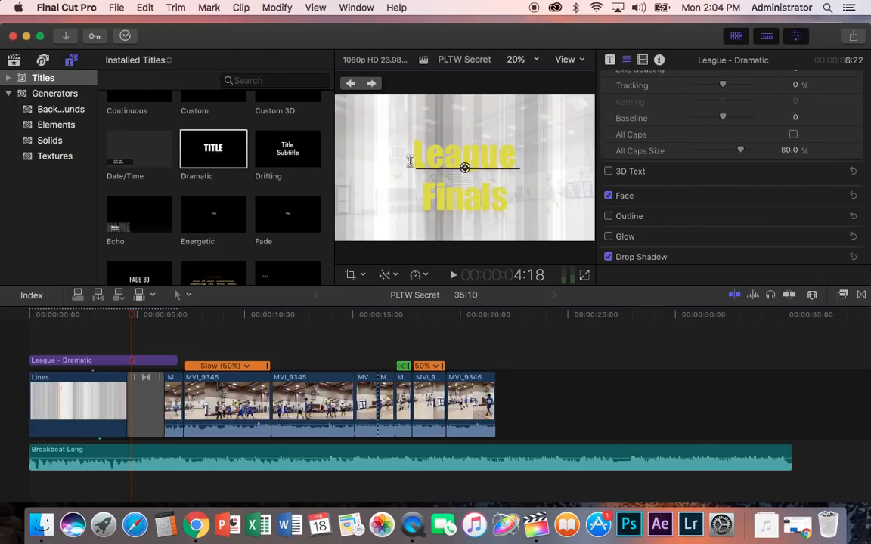
drag(414, 156, 508, 211)
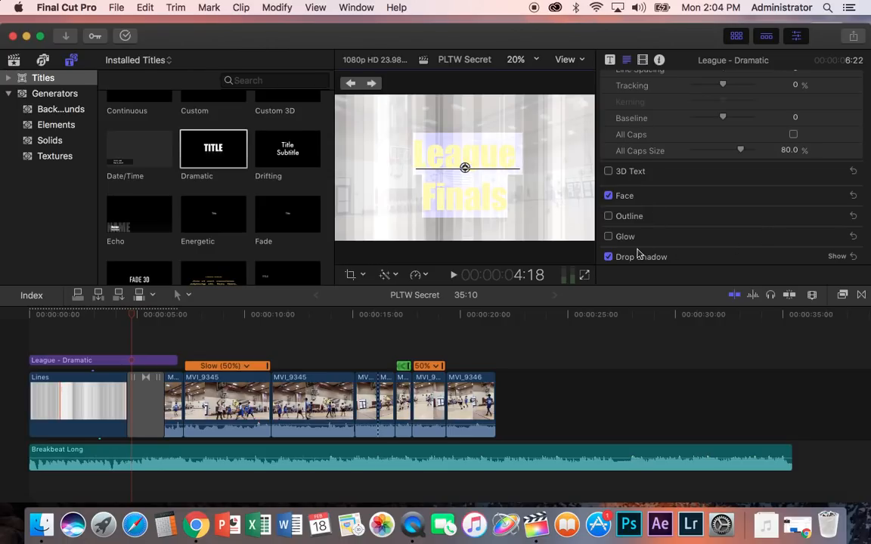
click(609, 217)
scroll(821, 215, up, 1)
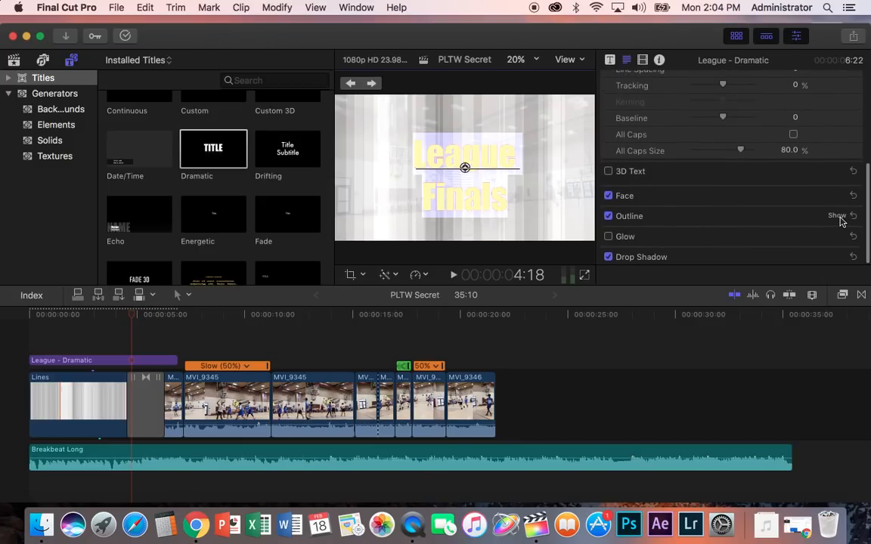
click(836, 217)
scroll(742, 215, down, 3)
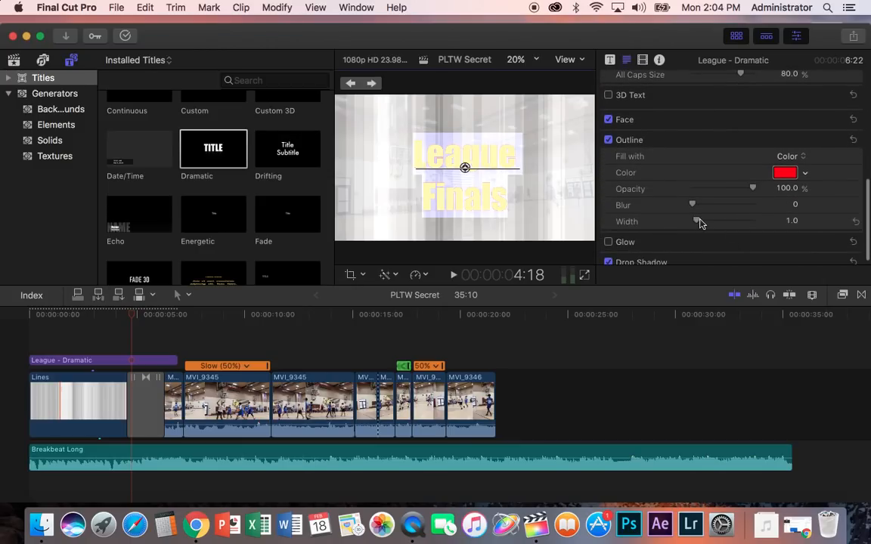
drag(696, 221, 732, 220)
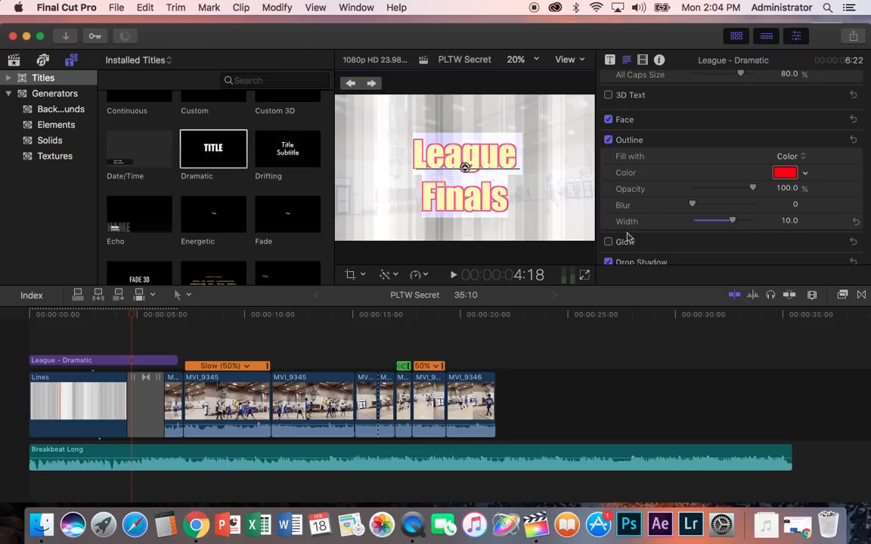
- Play the whole project from the start to past the last clip to review the edit
click(30, 321)
key(space)
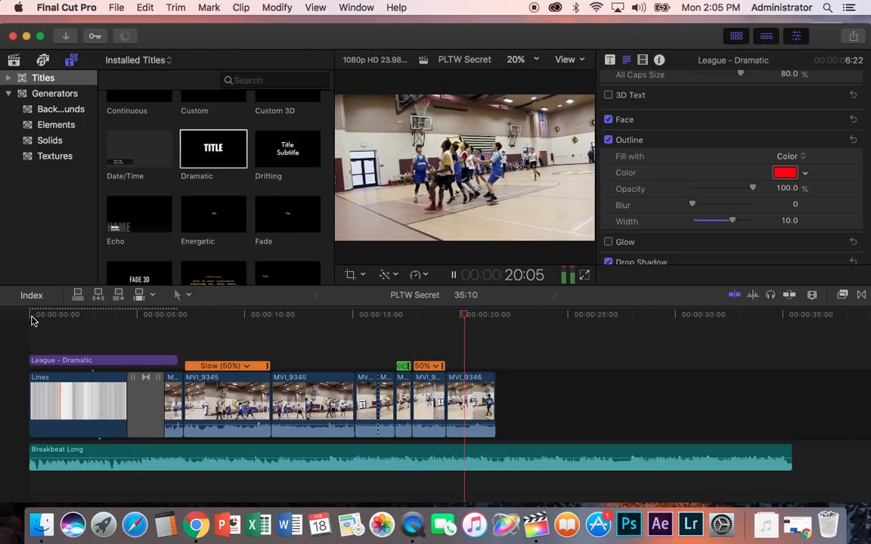
key(space)
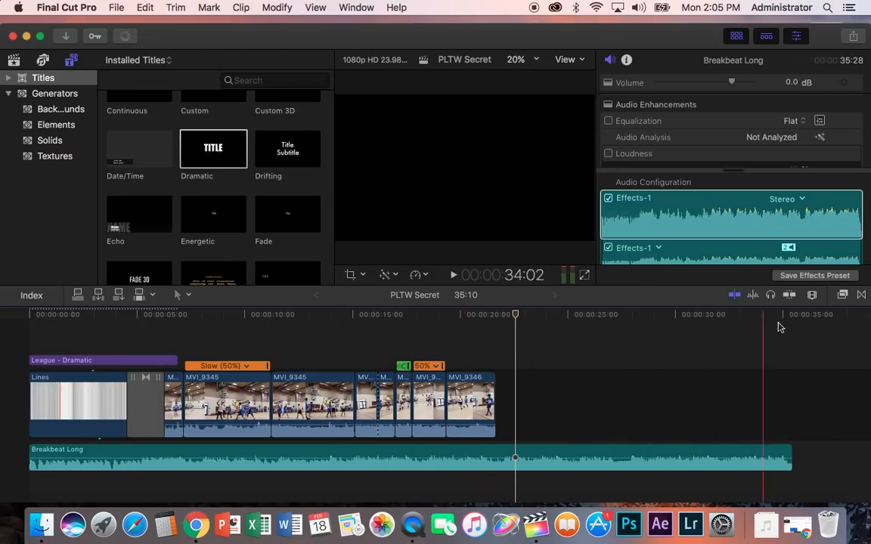
- Add a Fade To Color transition at the end of the last MVI_9346 clip
click(861, 295)
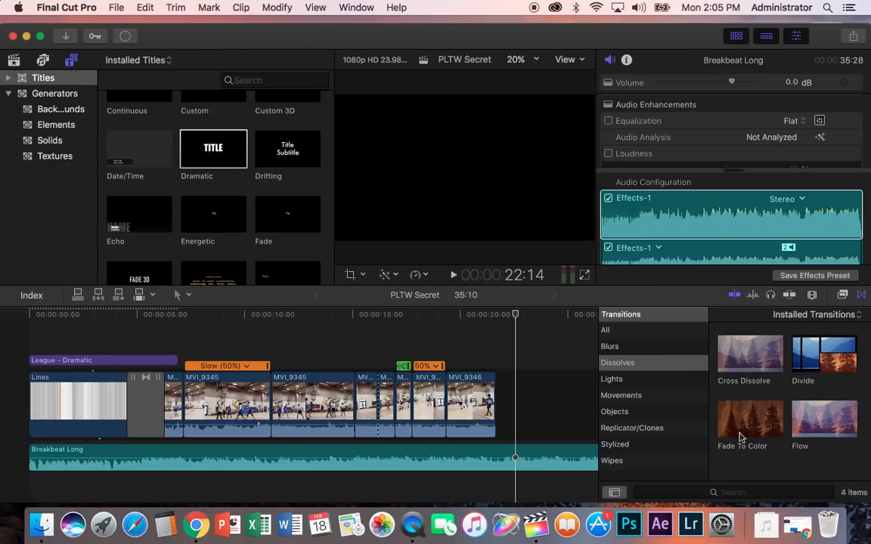
drag(740, 425, 488, 412)
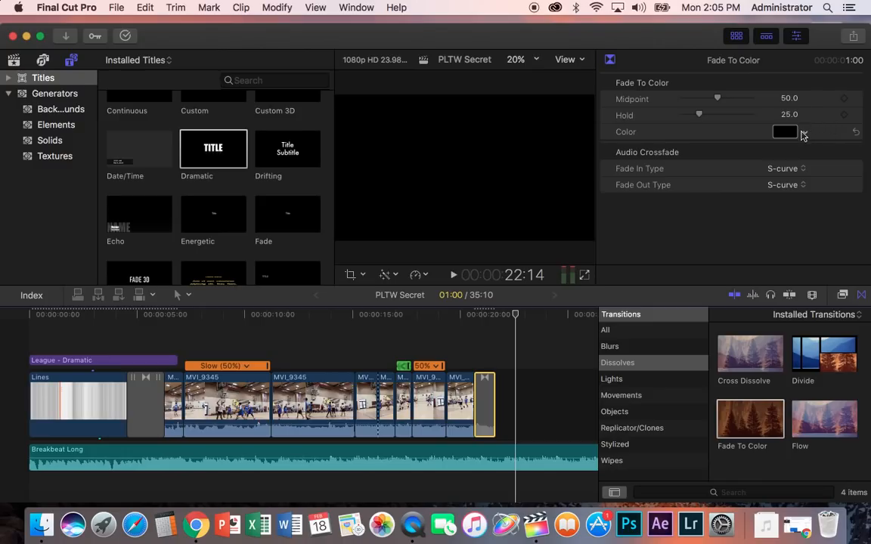
click(860, 296)
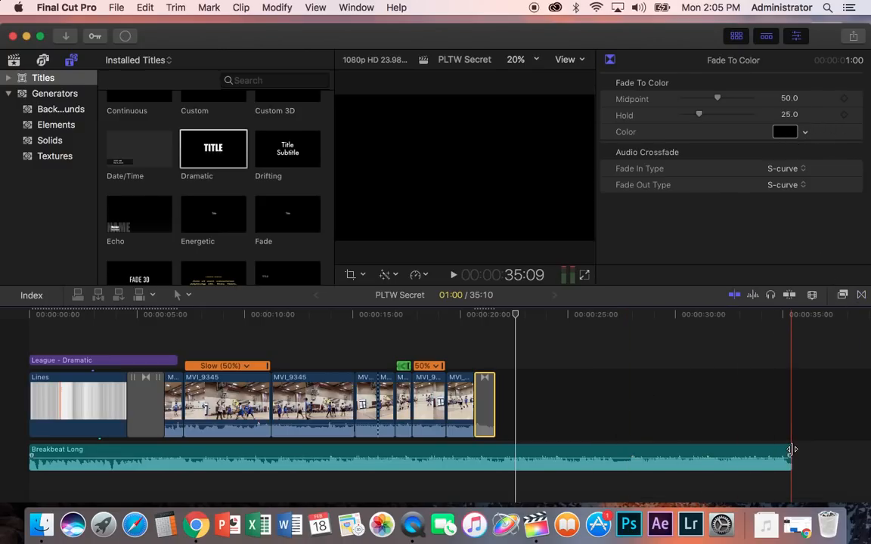
- Trim the end of the Breakbeat Long music so it finishes with the closing Fade To Color transition
drag(791, 449, 496, 458)
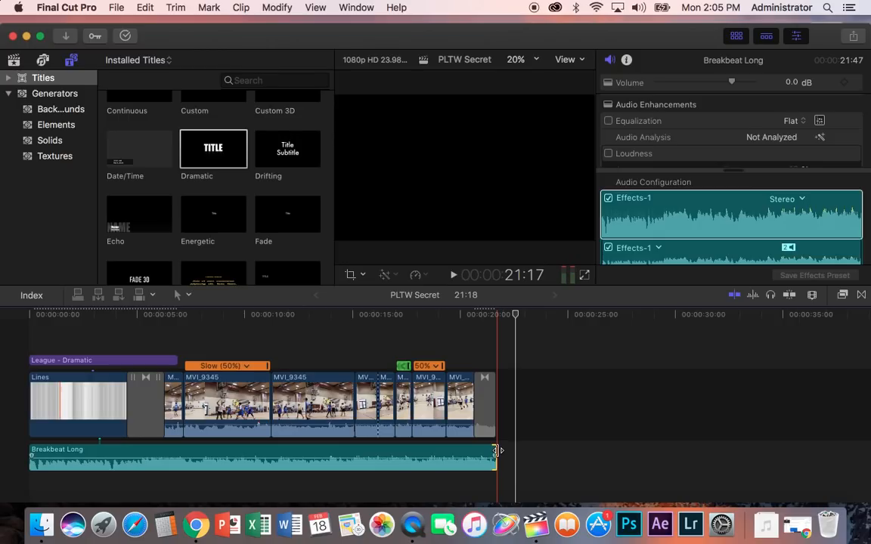
key(super+equal)
key(super+equal)
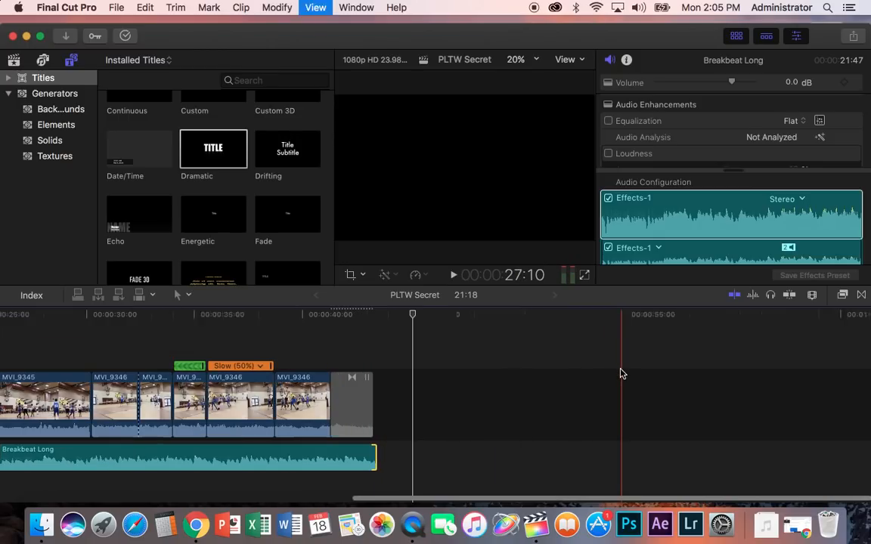
scroll(308, 447, left, 5)
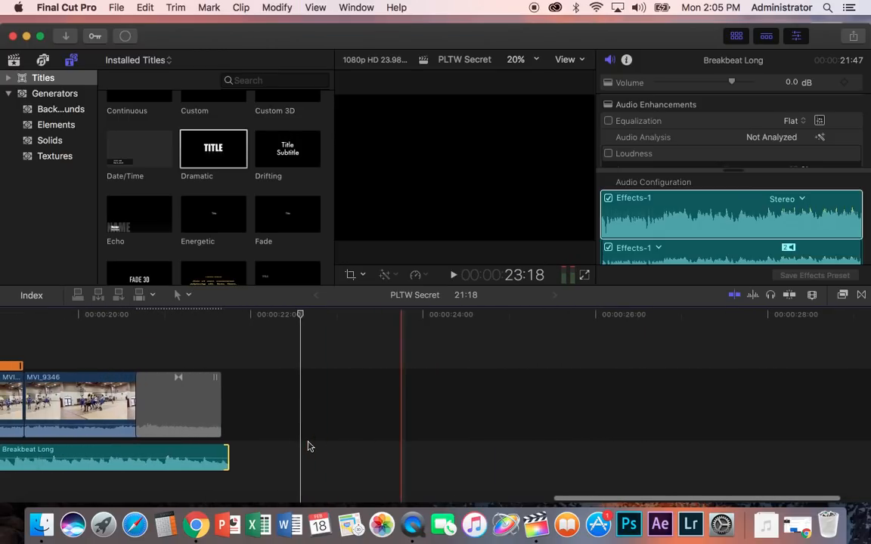
drag(341, 452, 337, 452)
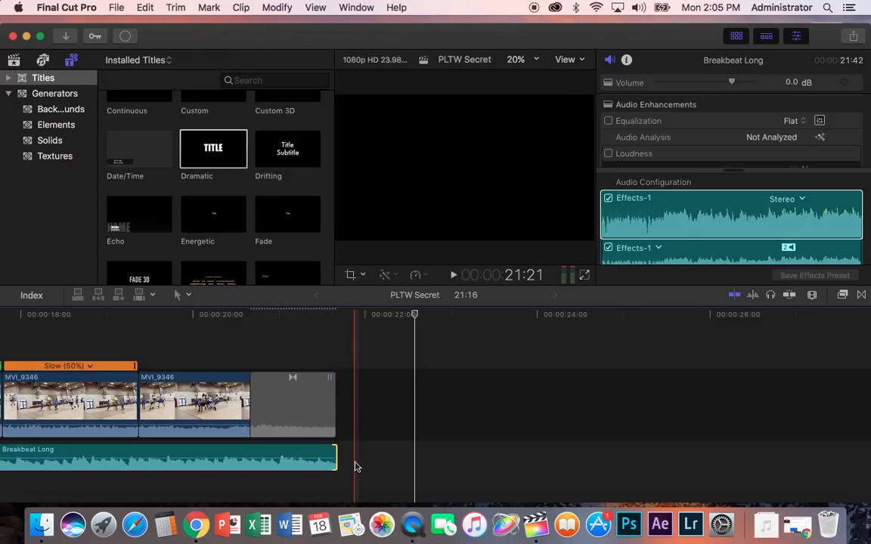
- Open the Record Voiceover window to view its recording options and close it without recording
key(alt+shift+a)
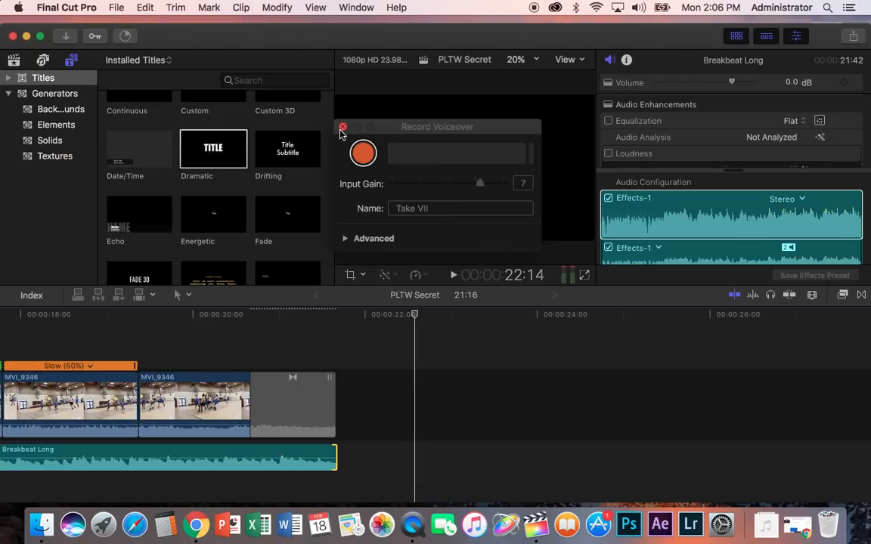
click(342, 127)
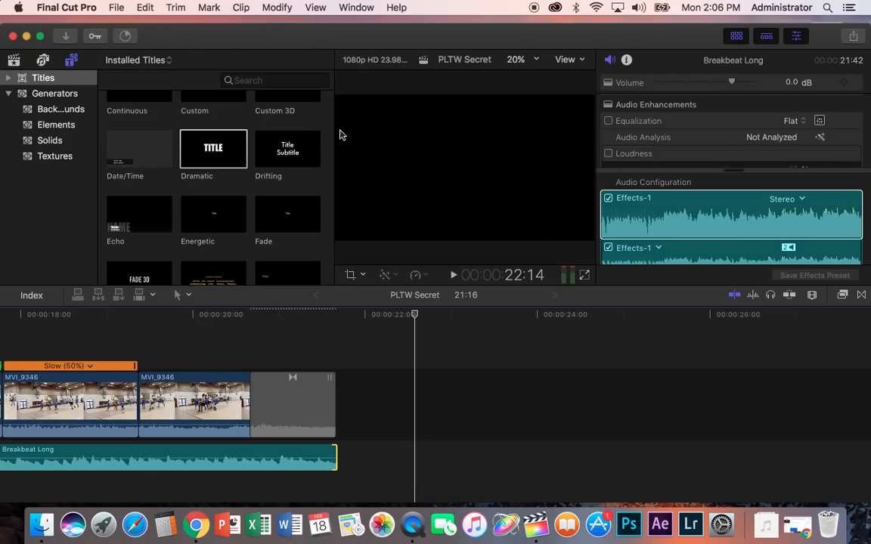
key(alt+shift+a)
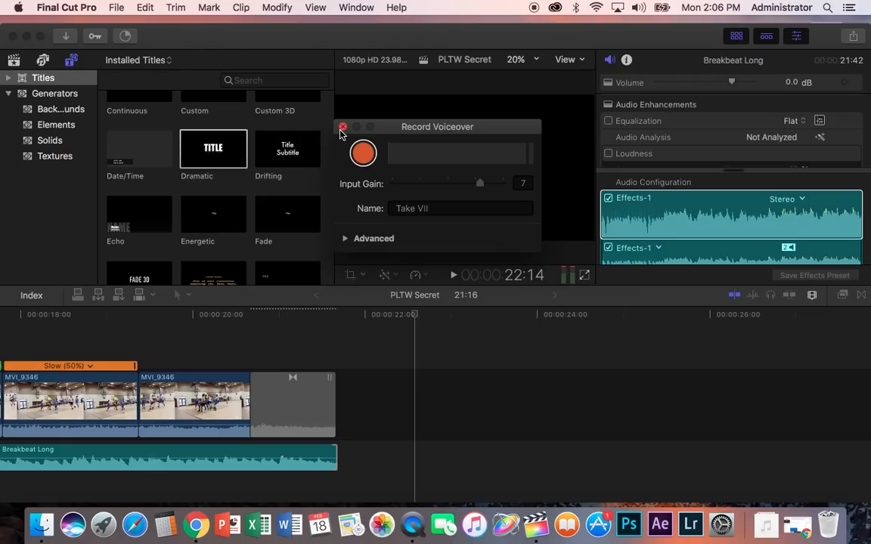
click(341, 128)
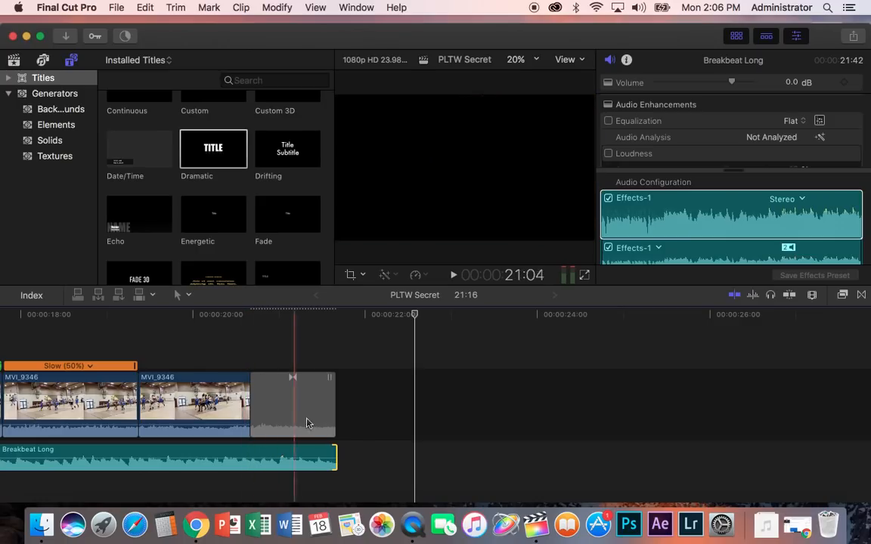
- Add a fade-out of about half a second to the end of Breakbeat Long and play back the ending
scroll(359, 433, down, 1)
scroll(359, 433, left, 1)
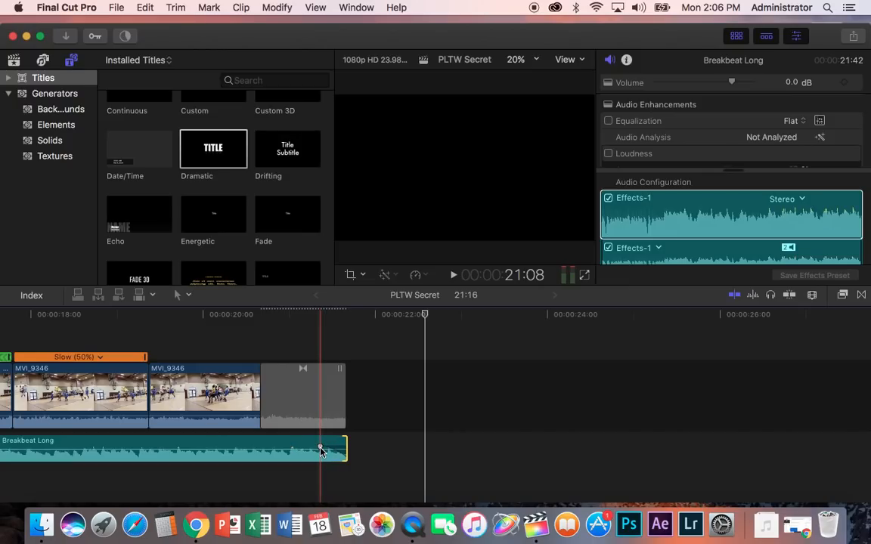
drag(321, 448, 299, 445)
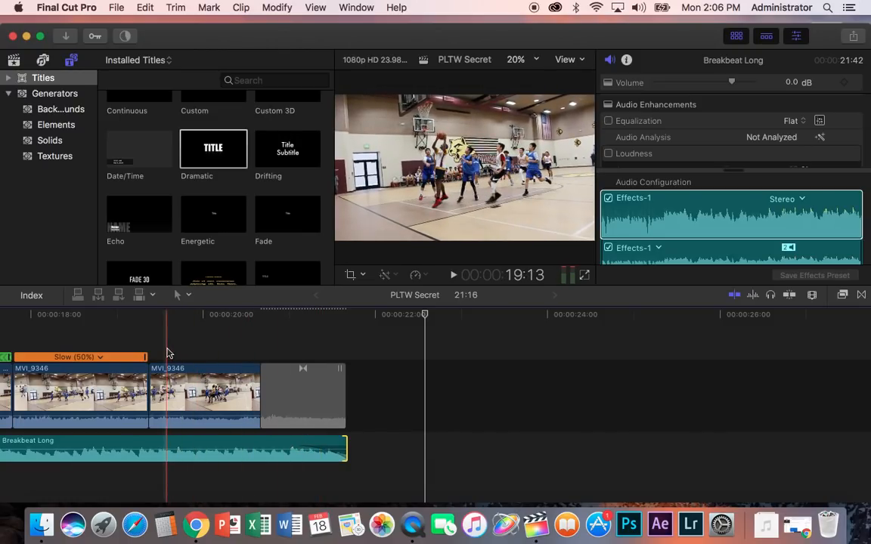
click(167, 353)
key(space)
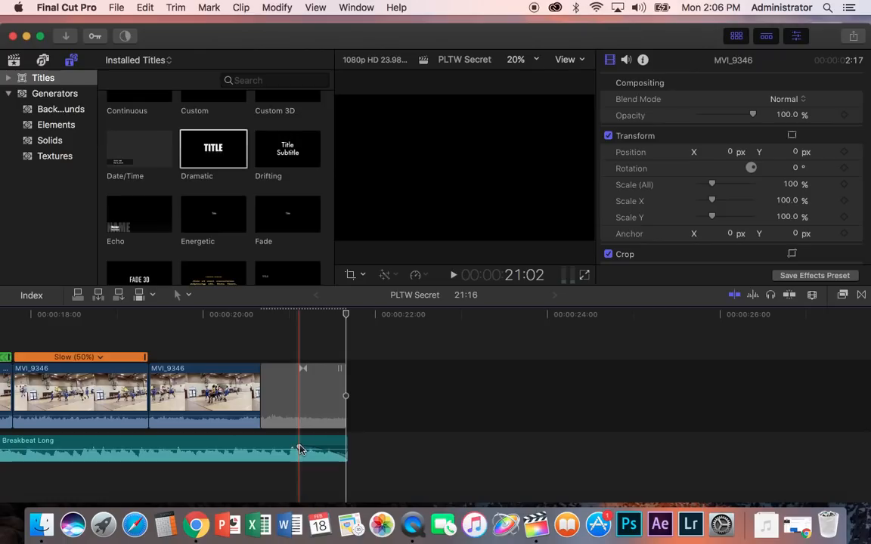
- Lengthen the Breakbeat Long fade-out to start just before the Fade To Color transition and play back the ending
drag(299, 449, 247, 446)
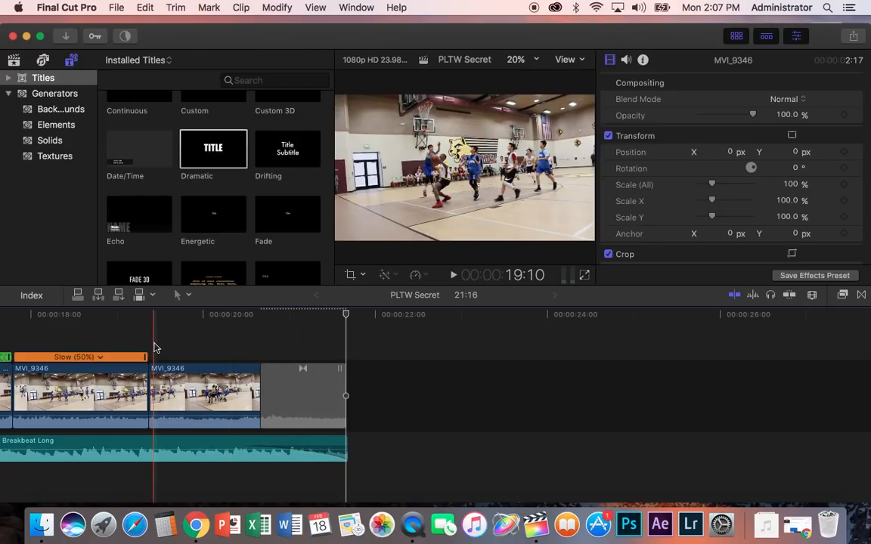
key(super+minus)
key(super+minus)
scroll(155, 347, left, 10)
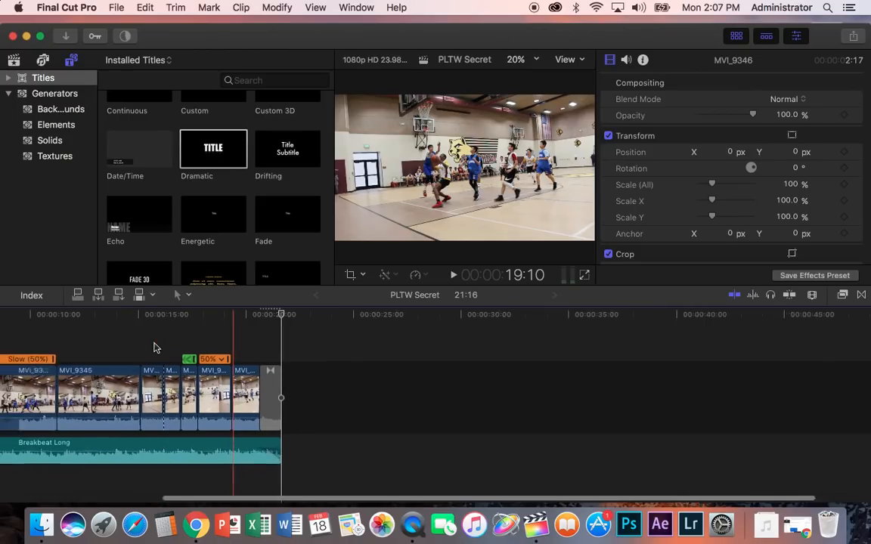
click(444, 325)
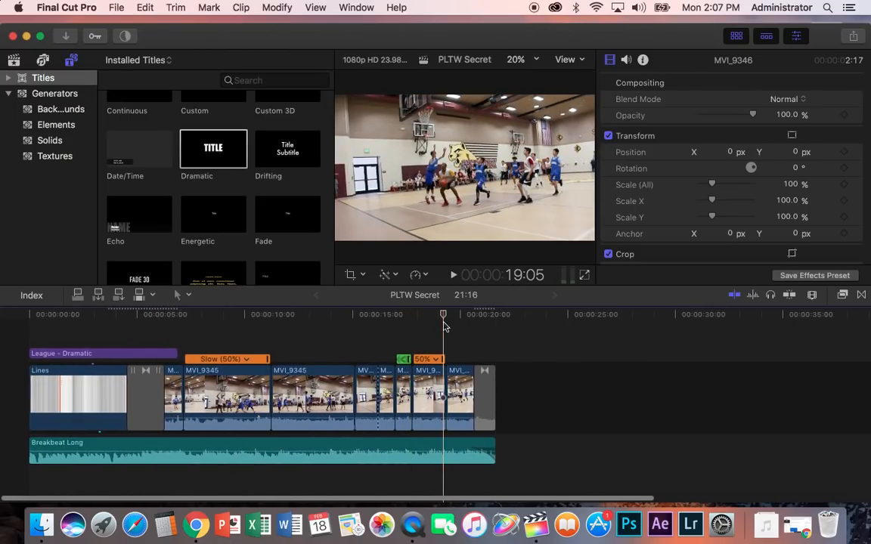
key(space)
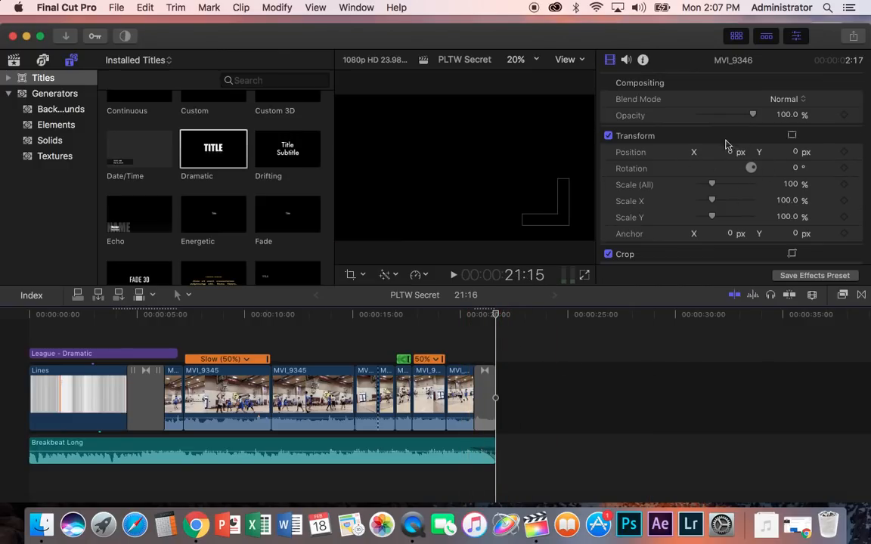
click(364, 276)
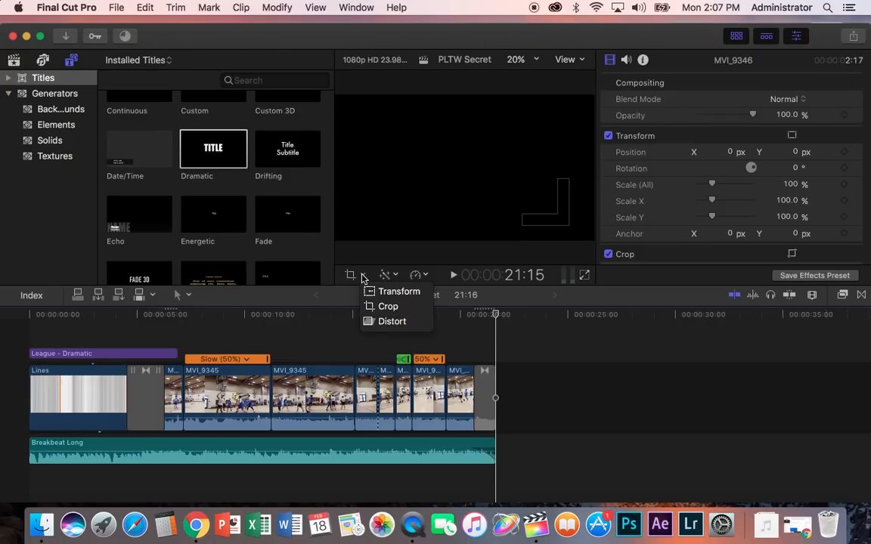
click(364, 277)
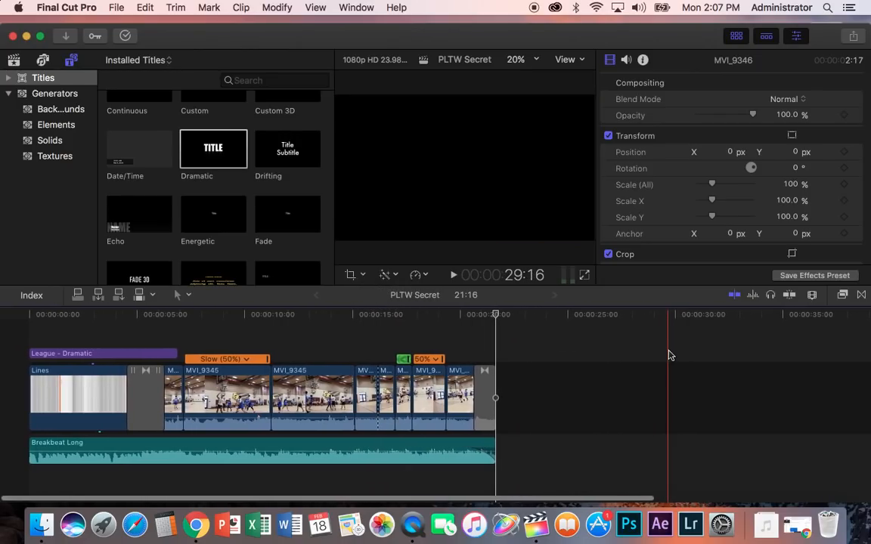
scroll(669, 356, up, 1)
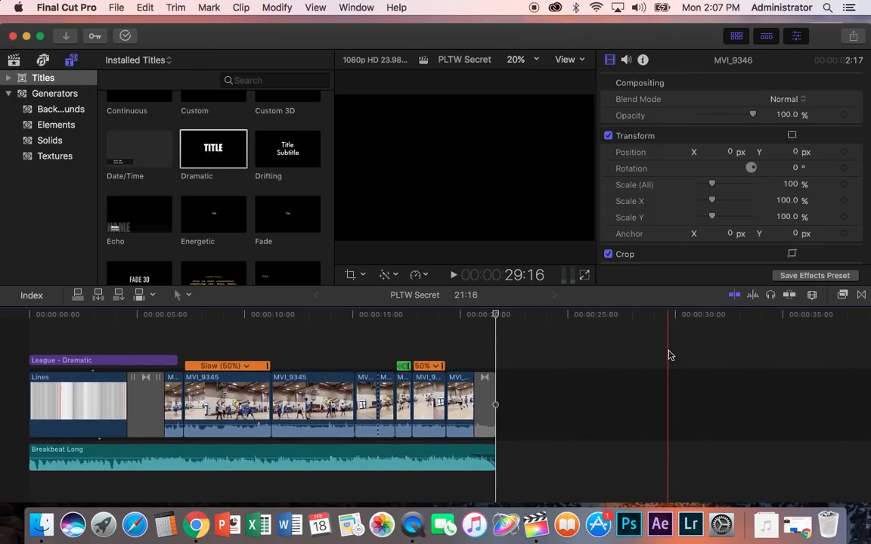